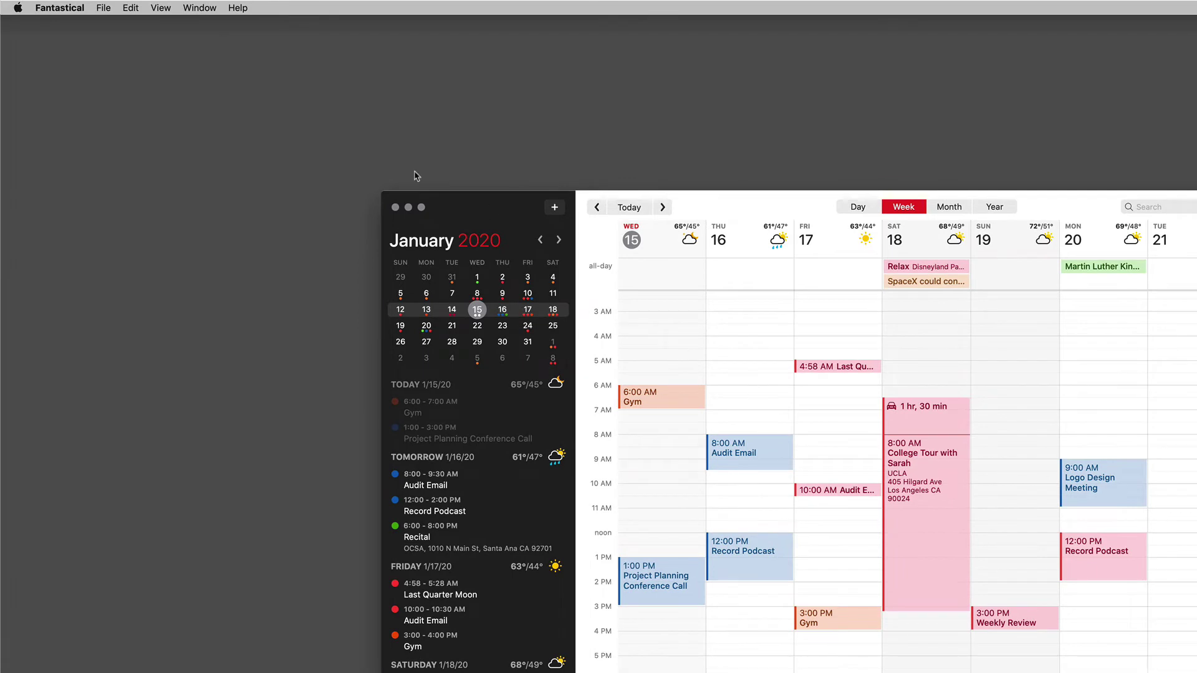
Open the Fantastical app menu in the menu bar to reach Preferences.
{"action": "left_click", "coordinate": [71, 8]}
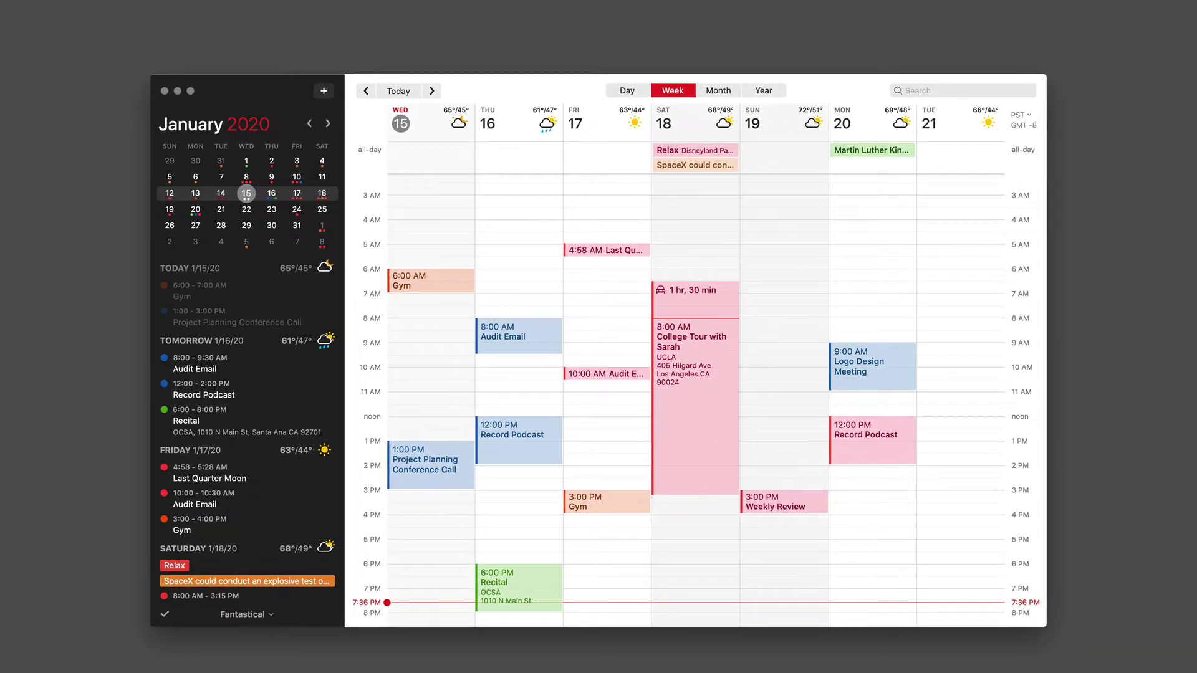
In General preferences, enable Run in background and set the default event duration to 30 Minutes.
{"action": "key", "text": "super+comma"}
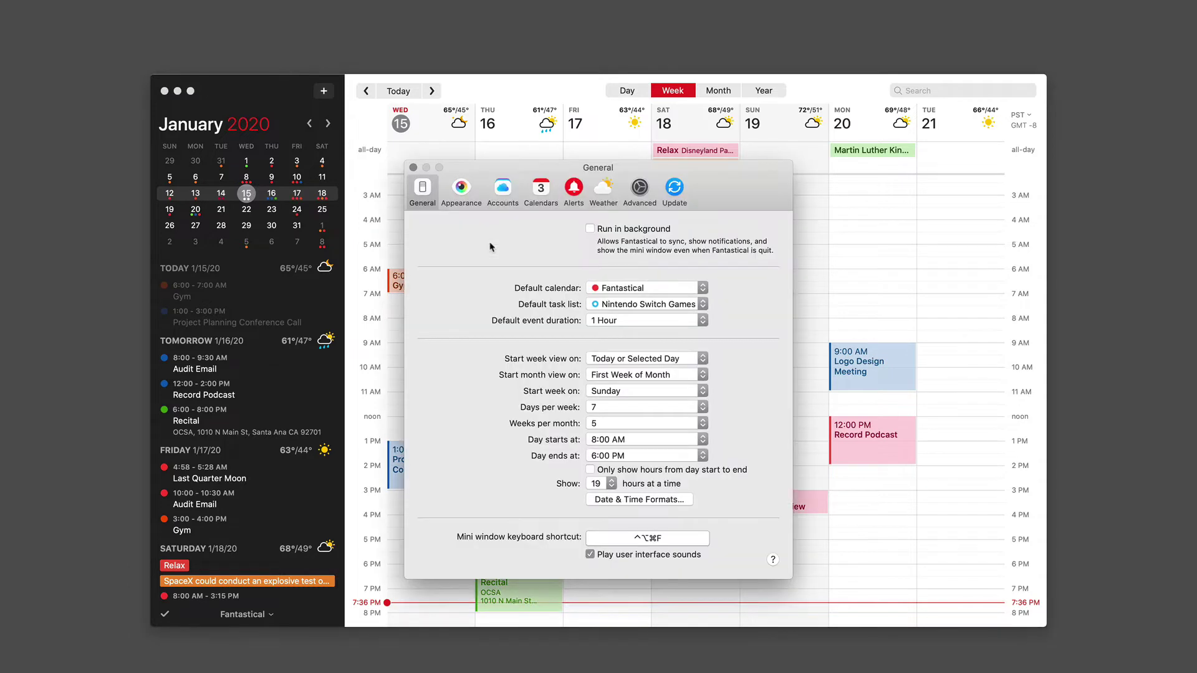
{"action": "left_click", "coordinate": [590, 230]}
{"action": "left_click", "coordinate": [702, 323]}
{"action": "left_click", "coordinate": [694, 297]}
Make weeks start on Monday, leaving the week view start on Today or Selected Day.
{"action": "left_click", "coordinate": [704, 364]}
{"action": "left_click", "coordinate": [705, 363]}
{"action": "left_click", "coordinate": [702, 392]}
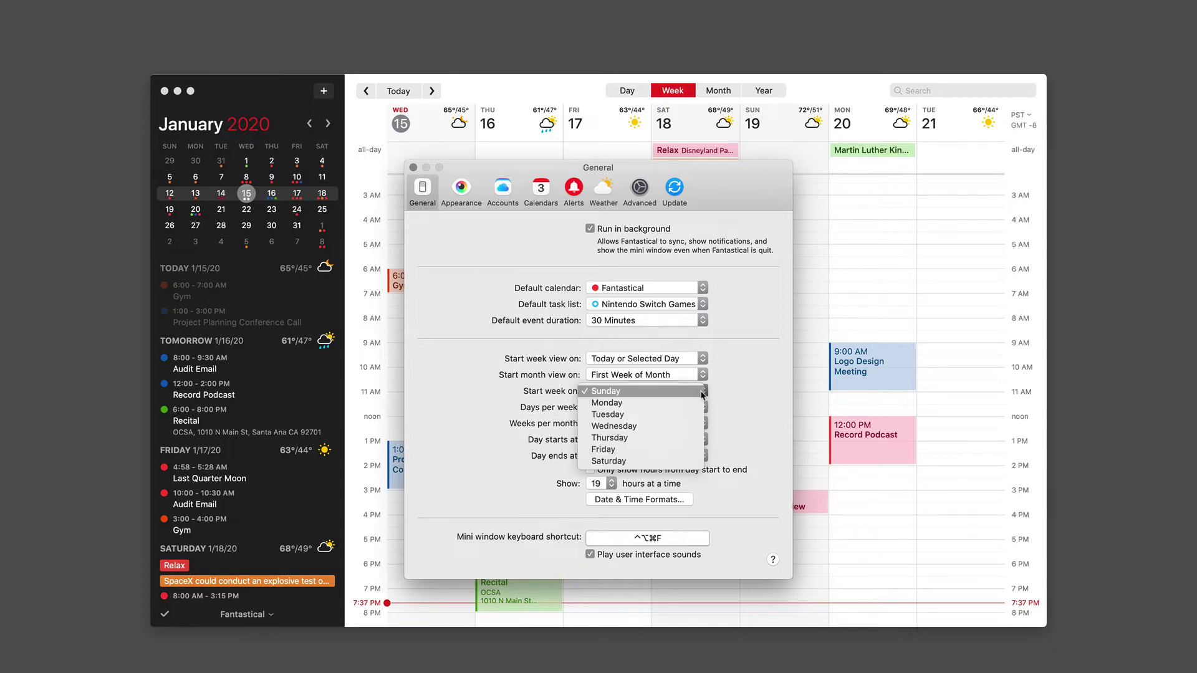
{"action": "left_click", "coordinate": [664, 409]}
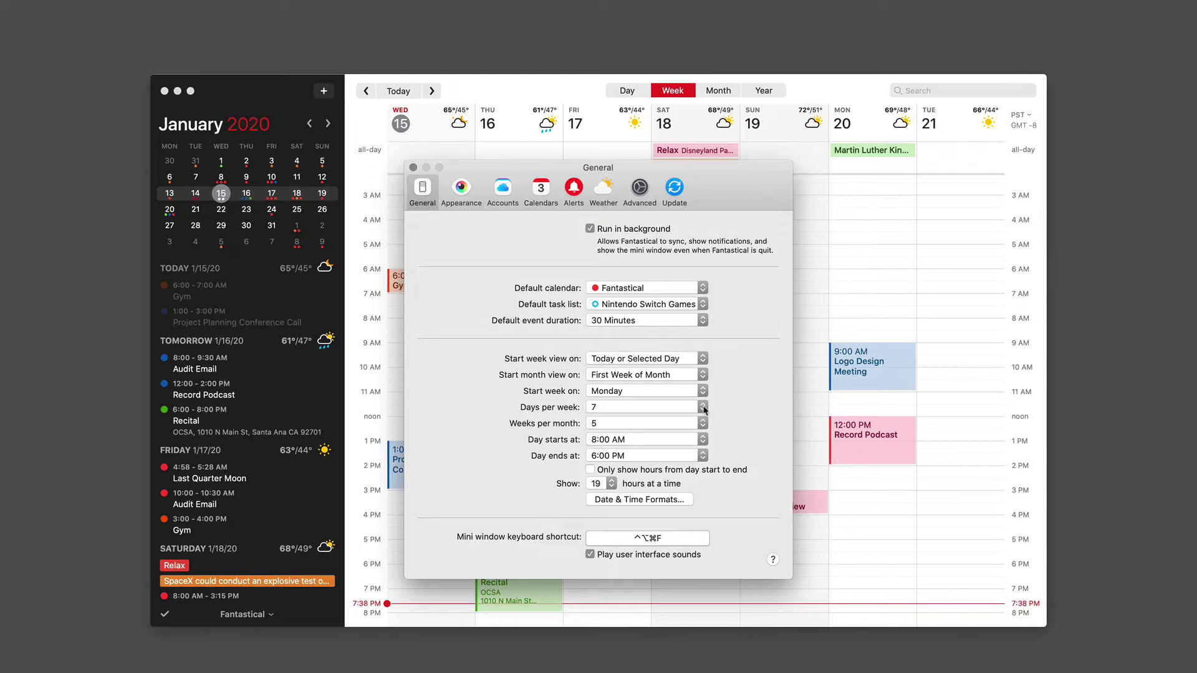
Set the day to start at 6:00 AM, toggling the day-start-to-end hours limit on and off.
{"action": "left_click", "coordinate": [703, 442]}
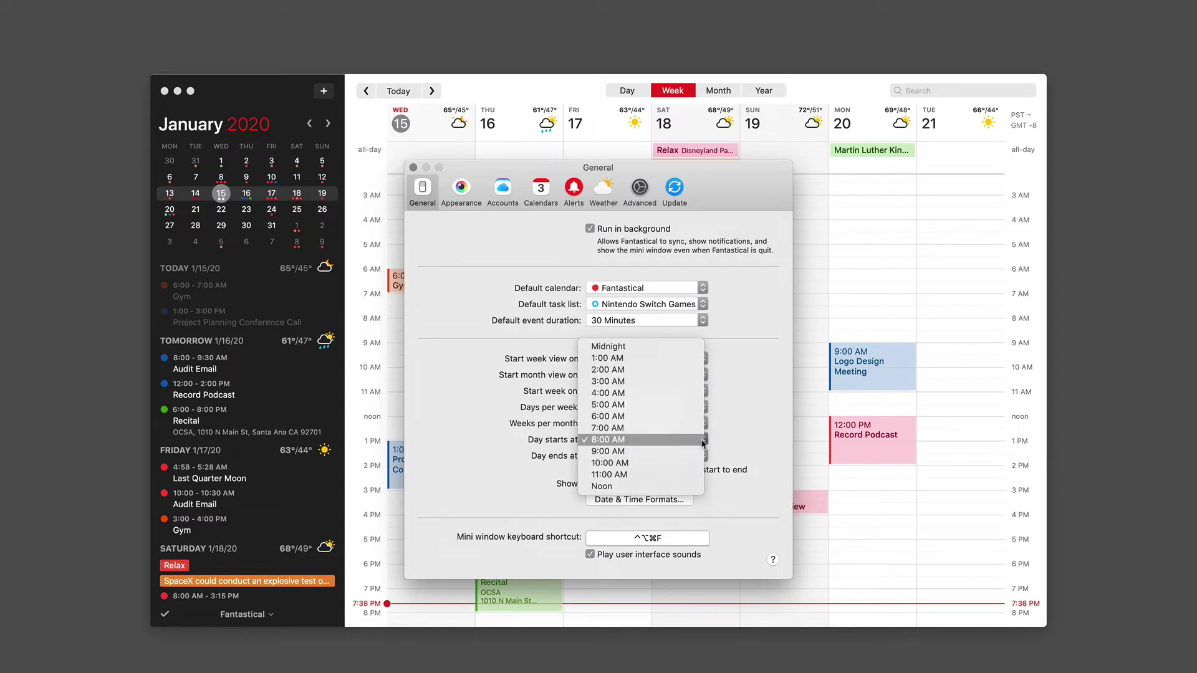
{"action": "left_click", "coordinate": [656, 417]}
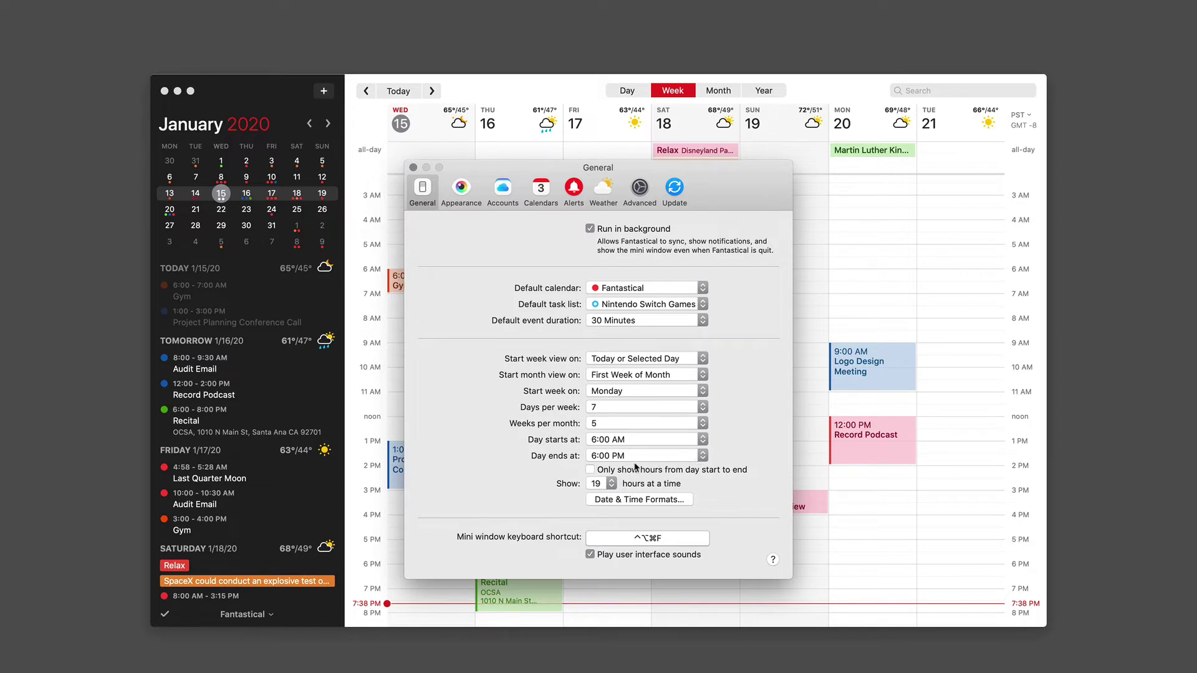
{"action": "left_click", "coordinate": [590, 470]}
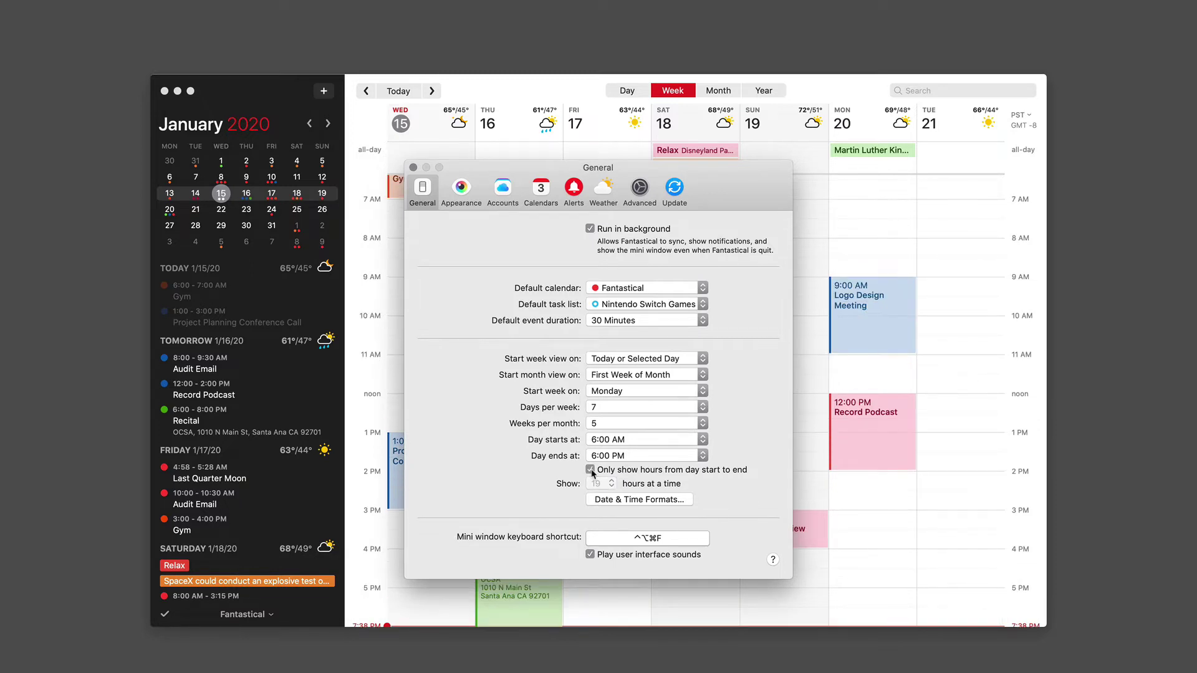
{"action": "left_click", "coordinate": [591, 471]}
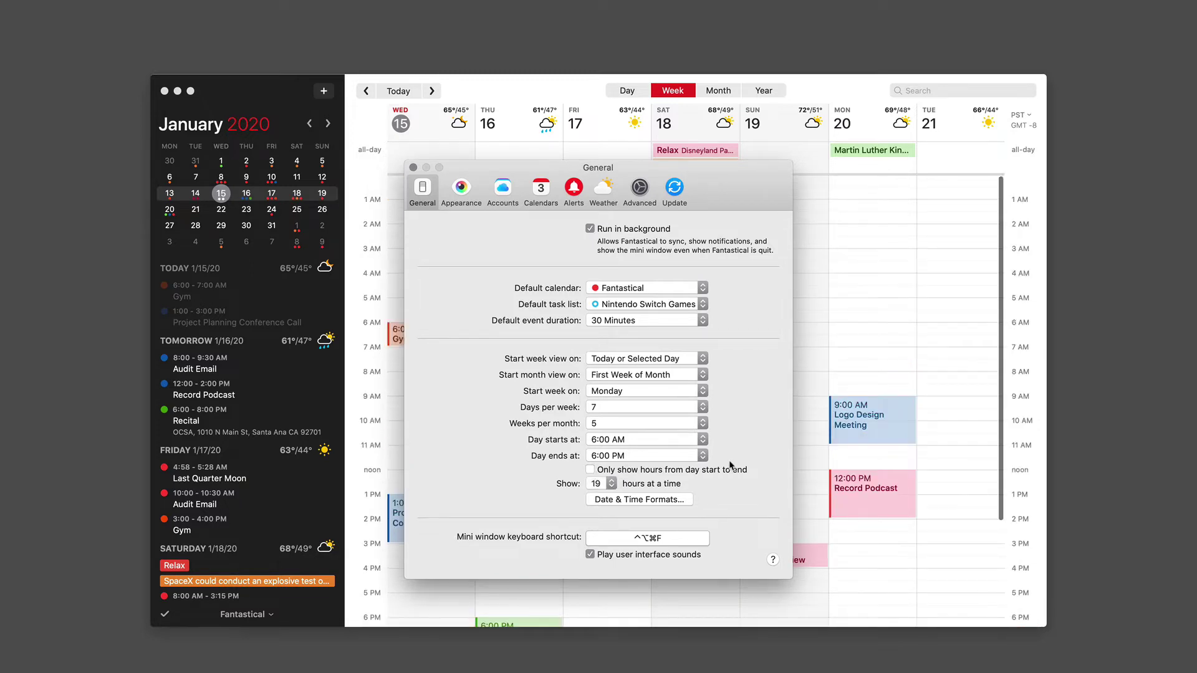
Try showing 24 hours at a time, then return to 19 hours.
{"action": "left_click", "coordinate": [614, 488]}
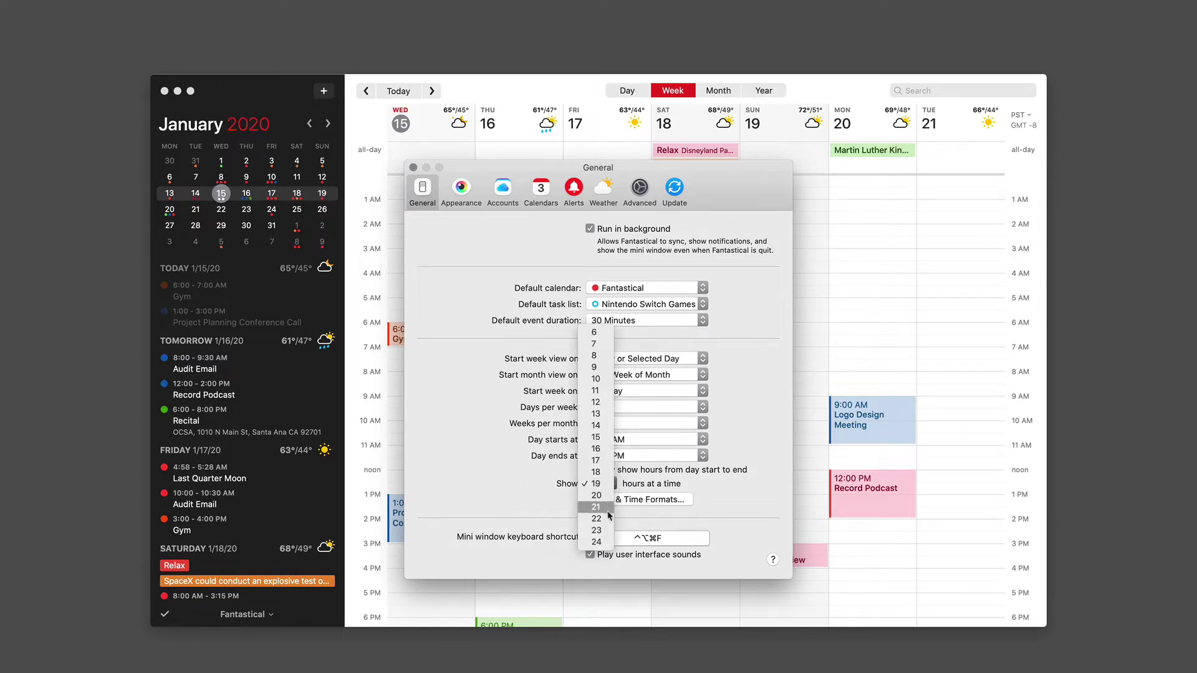
{"action": "left_click", "coordinate": [603, 541]}
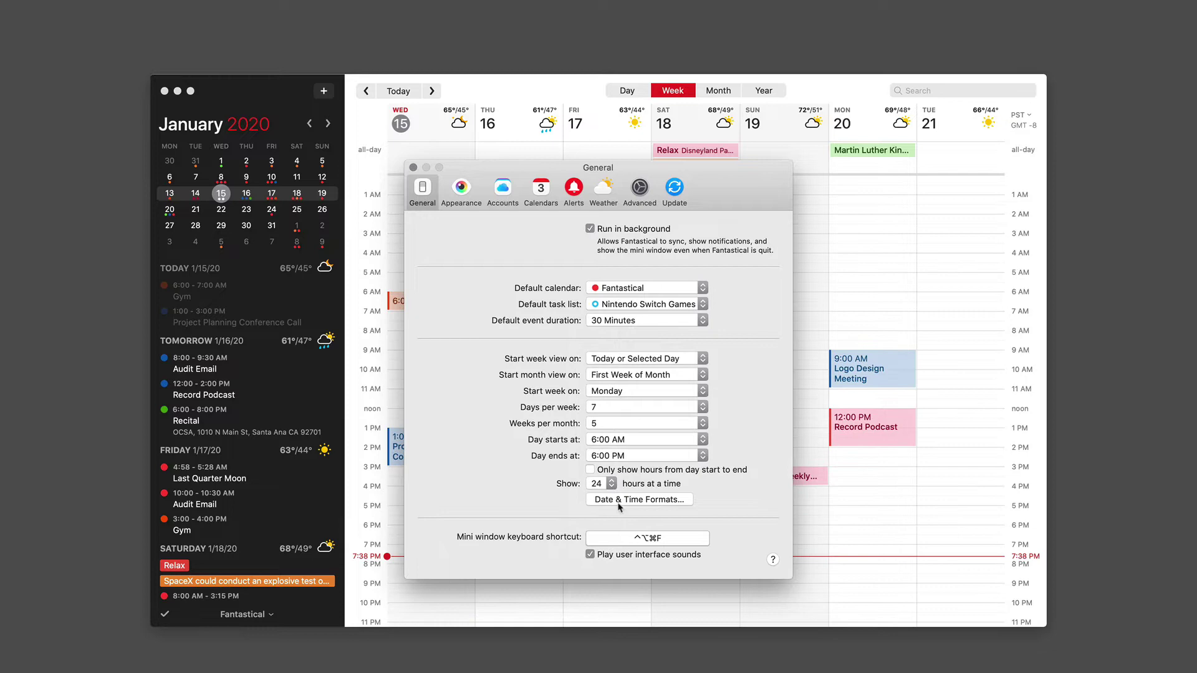
{"action": "left_click", "coordinate": [614, 482]}
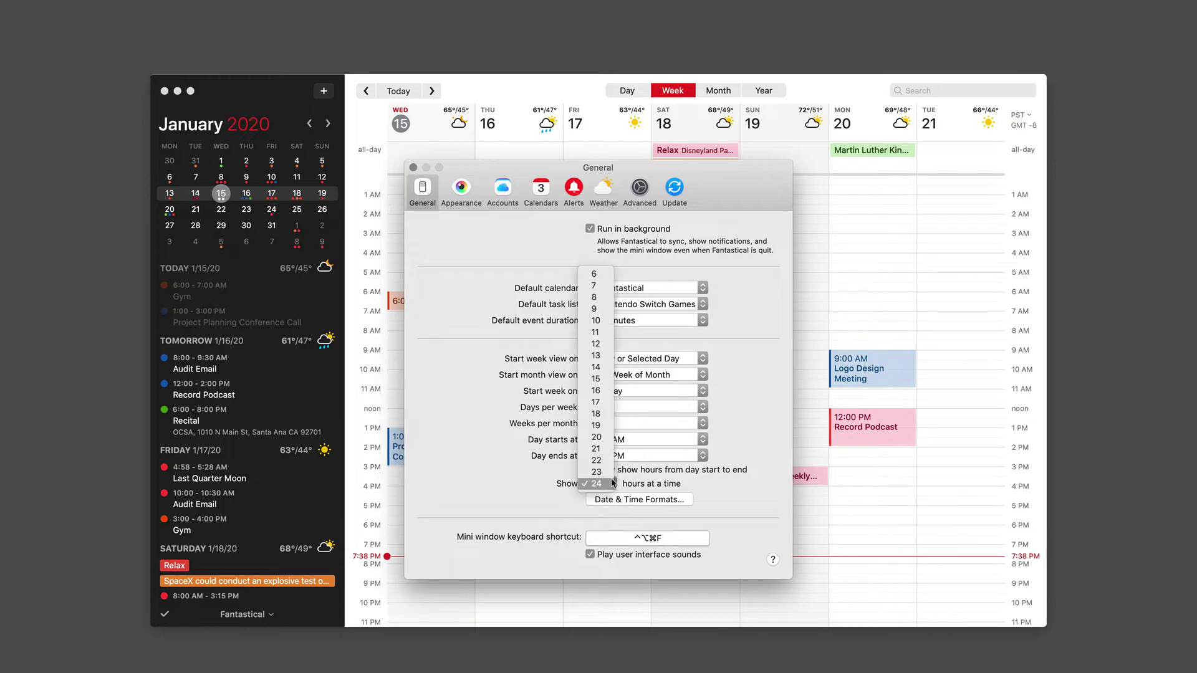
{"action": "left_click", "coordinate": [603, 431]}
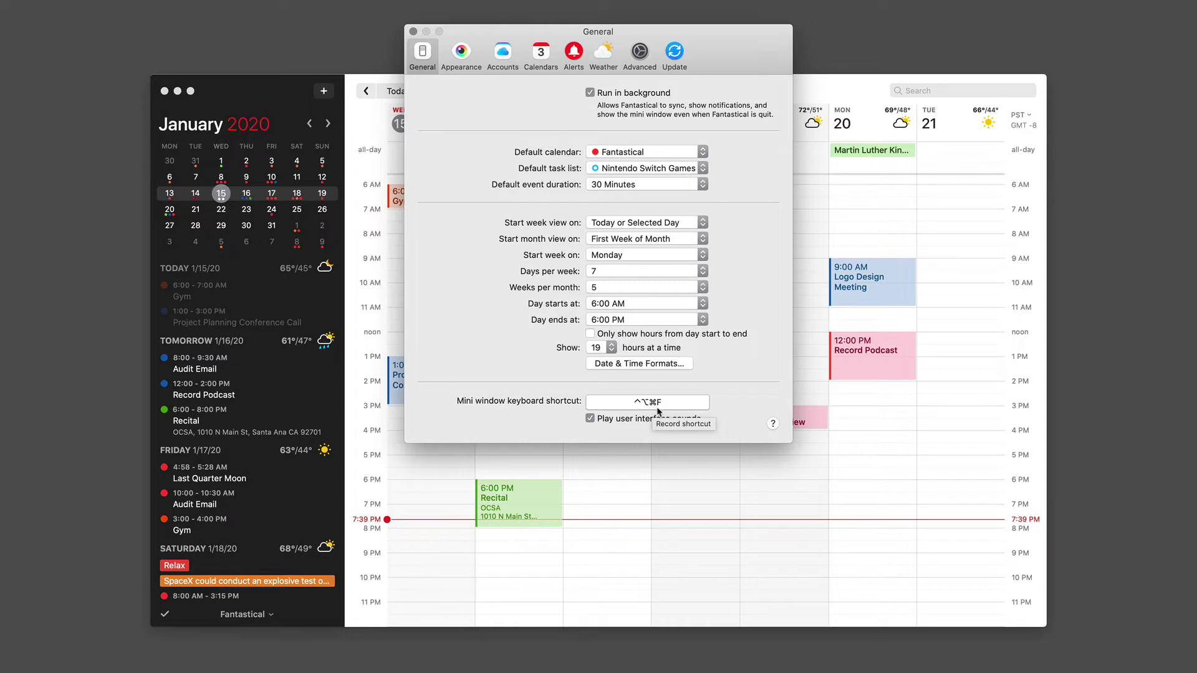
{"action": "left_click", "coordinate": [589, 422]}
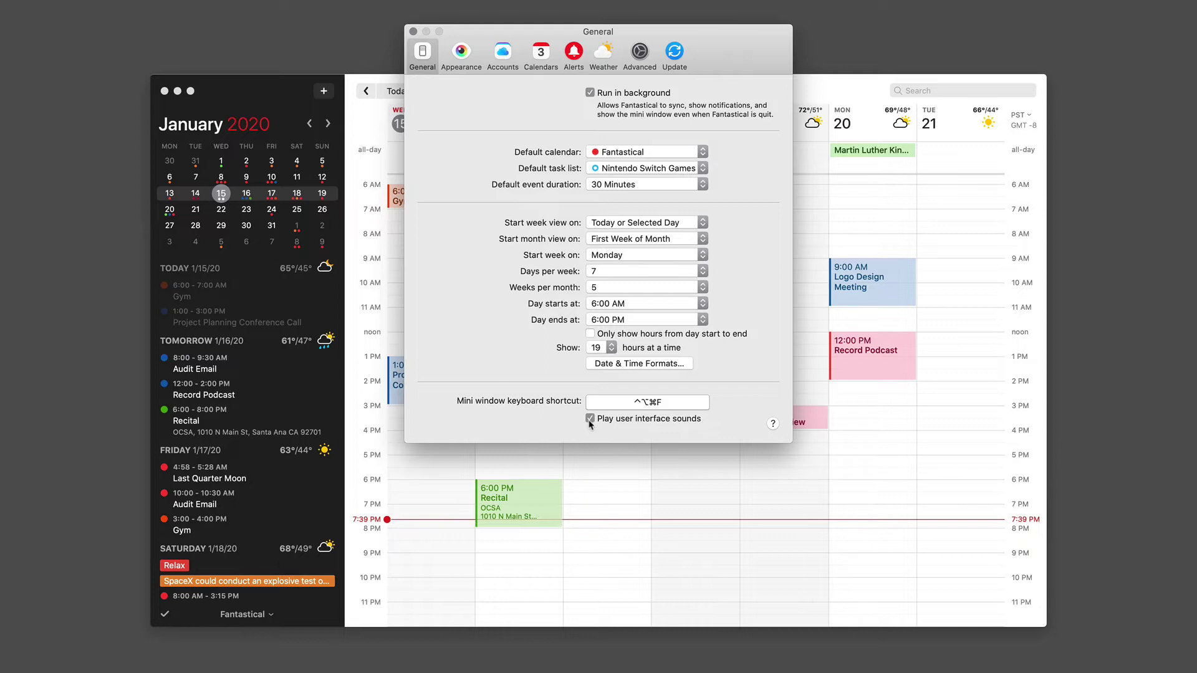
In Appearance, keep List shows All Days, Normal text size and Priority & Due Date task sorting.
{"action": "left_click", "coordinate": [465, 53]}
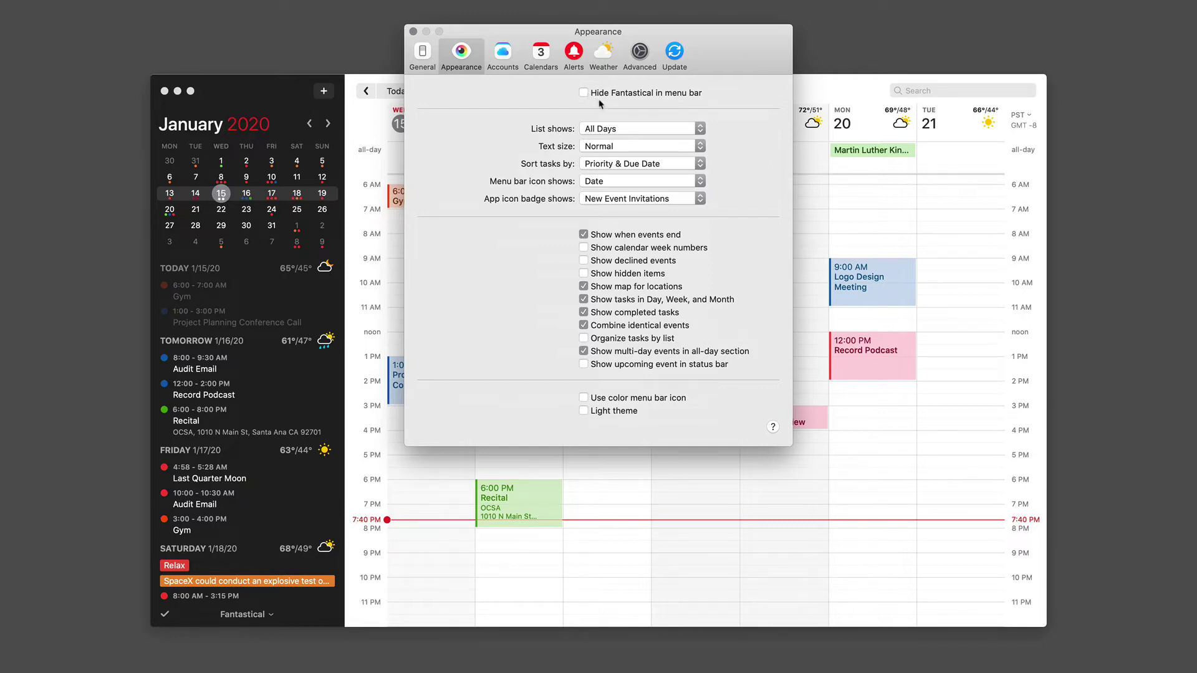
{"action": "left_click", "coordinate": [702, 131]}
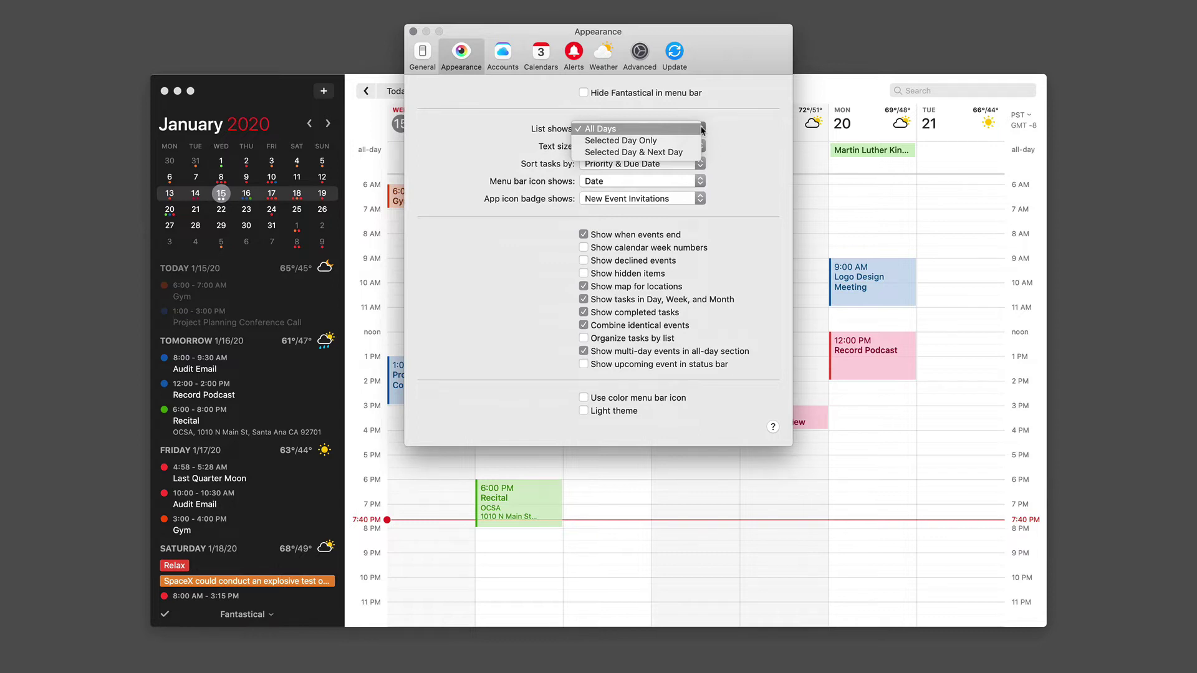
{"action": "left_click", "coordinate": [701, 130]}
{"action": "left_click", "coordinate": [700, 147]}
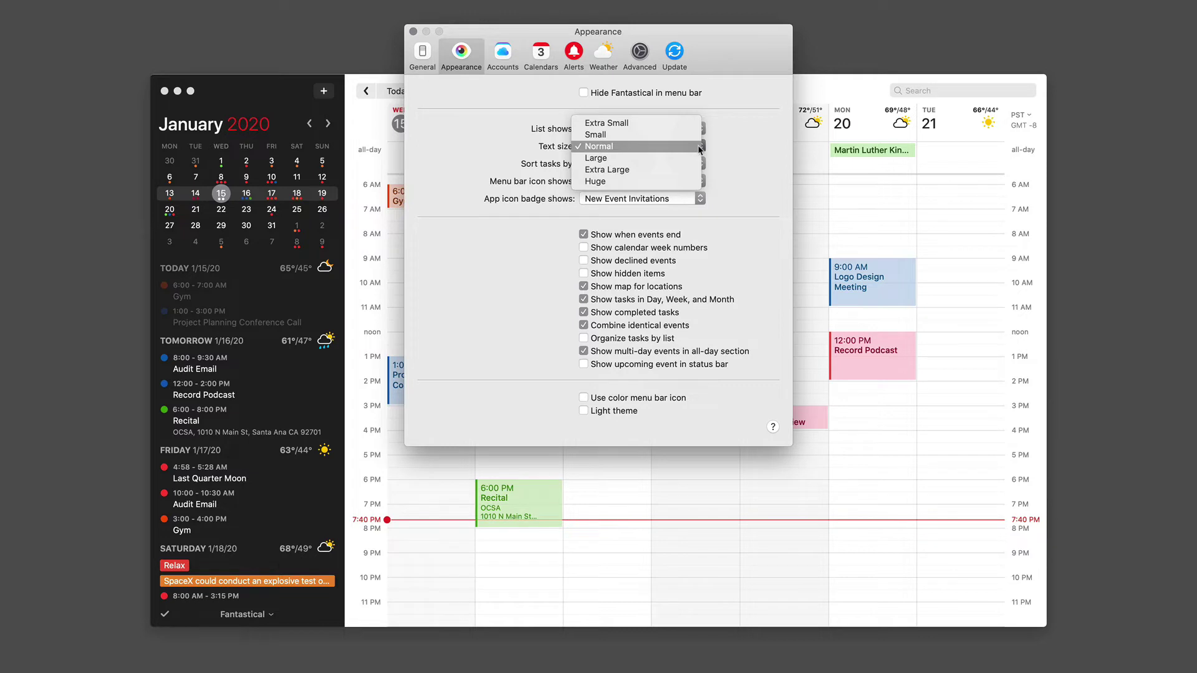
{"action": "left_click", "coordinate": [728, 152]}
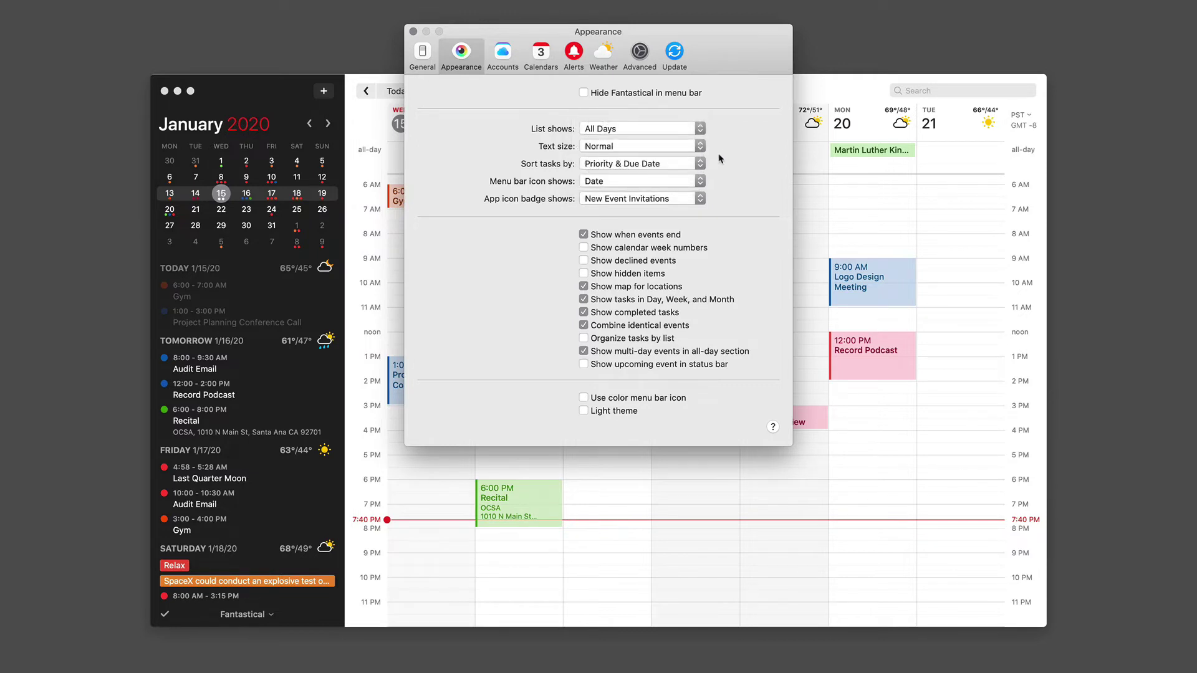
{"action": "left_click", "coordinate": [701, 164]}
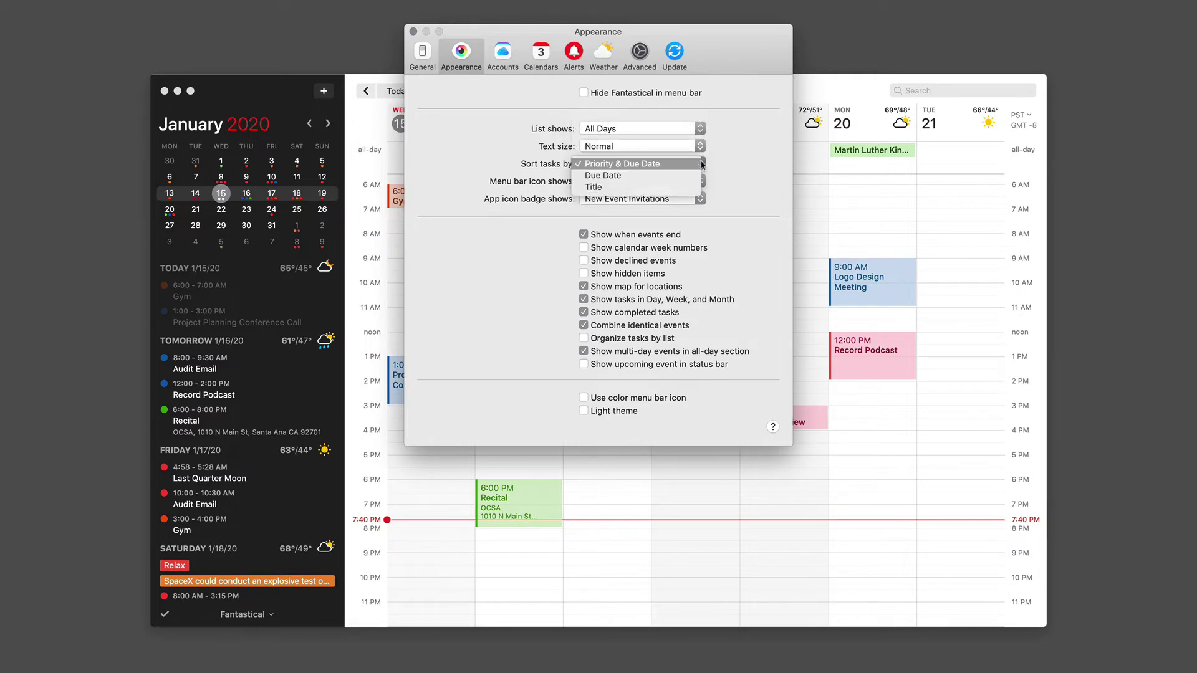
{"action": "left_click", "coordinate": [702, 165]}
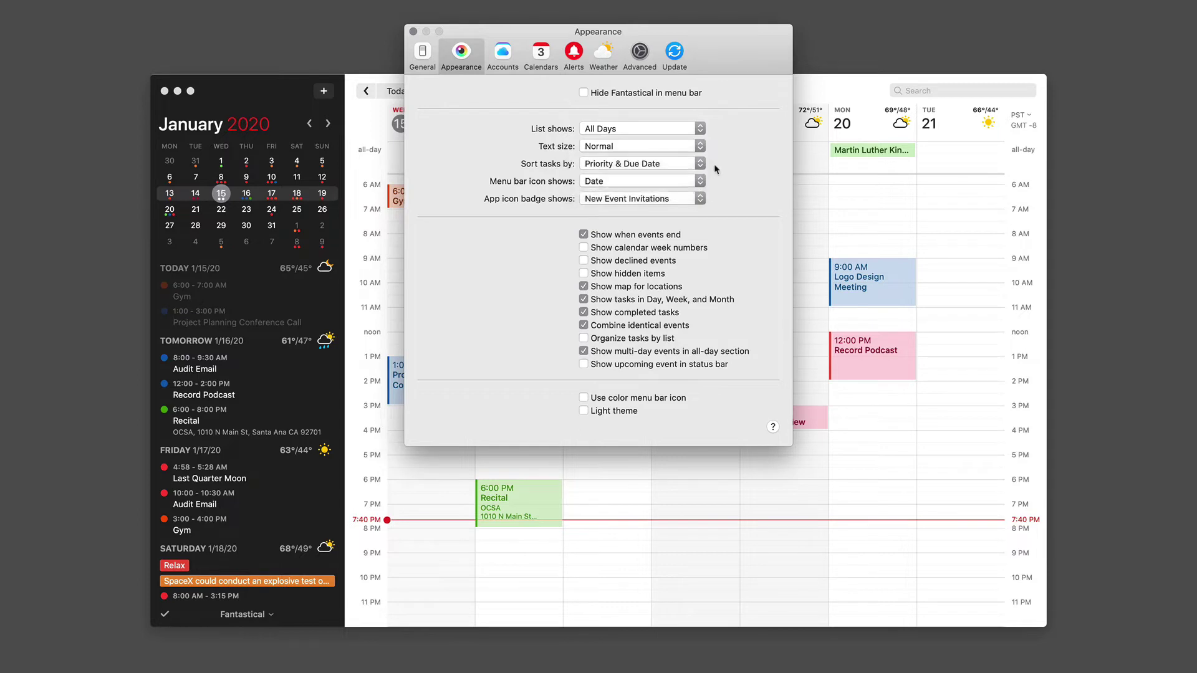
{"action": "left_click", "coordinate": [700, 181]}
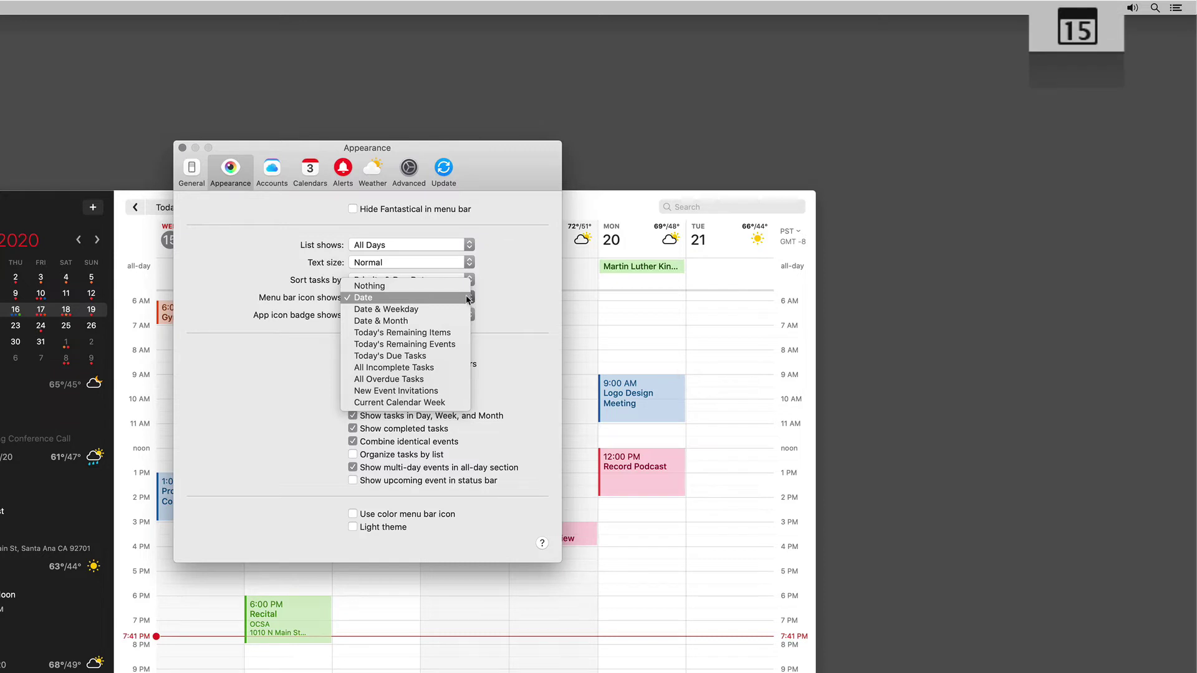
Set the menu bar icon to show Date & Month, displaying JAN 15.
{"action": "left_click", "coordinate": [441, 311]}
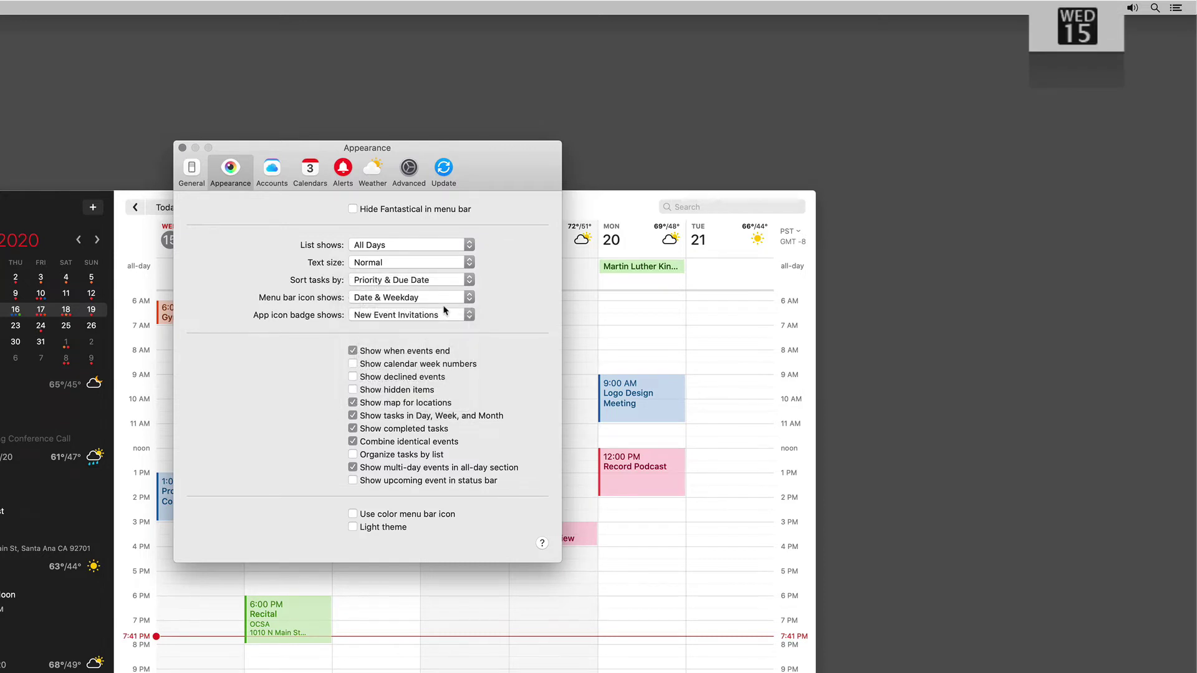
{"action": "left_click", "coordinate": [465, 304]}
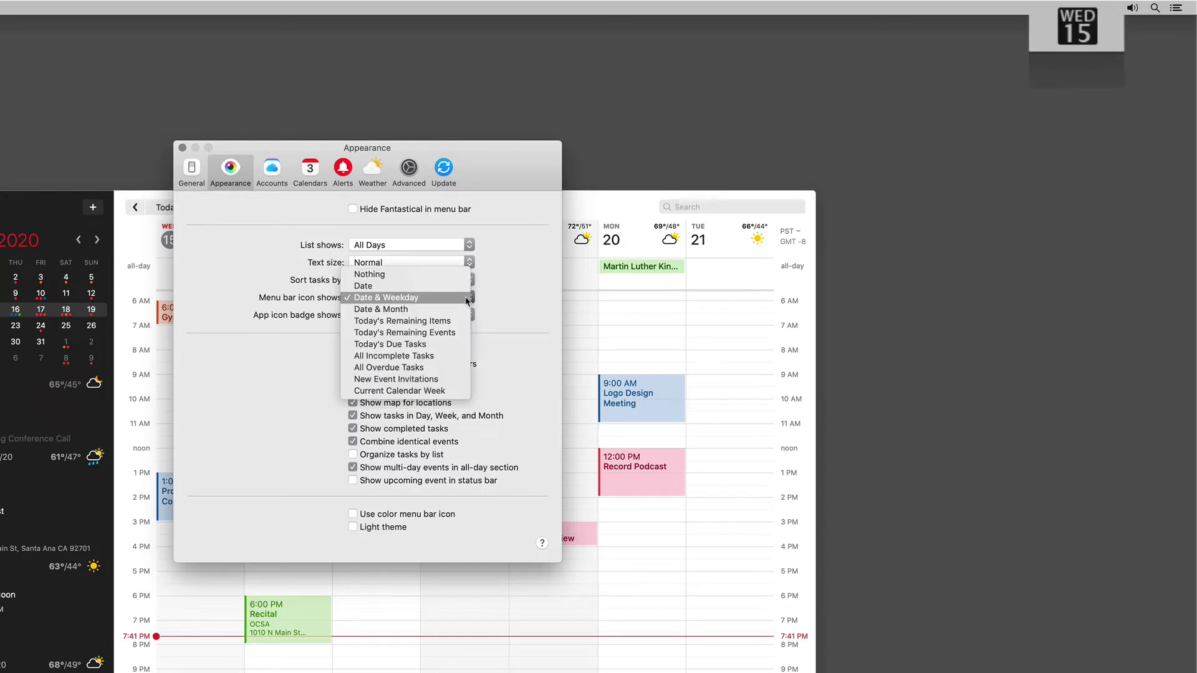
{"action": "left_click", "coordinate": [435, 310]}
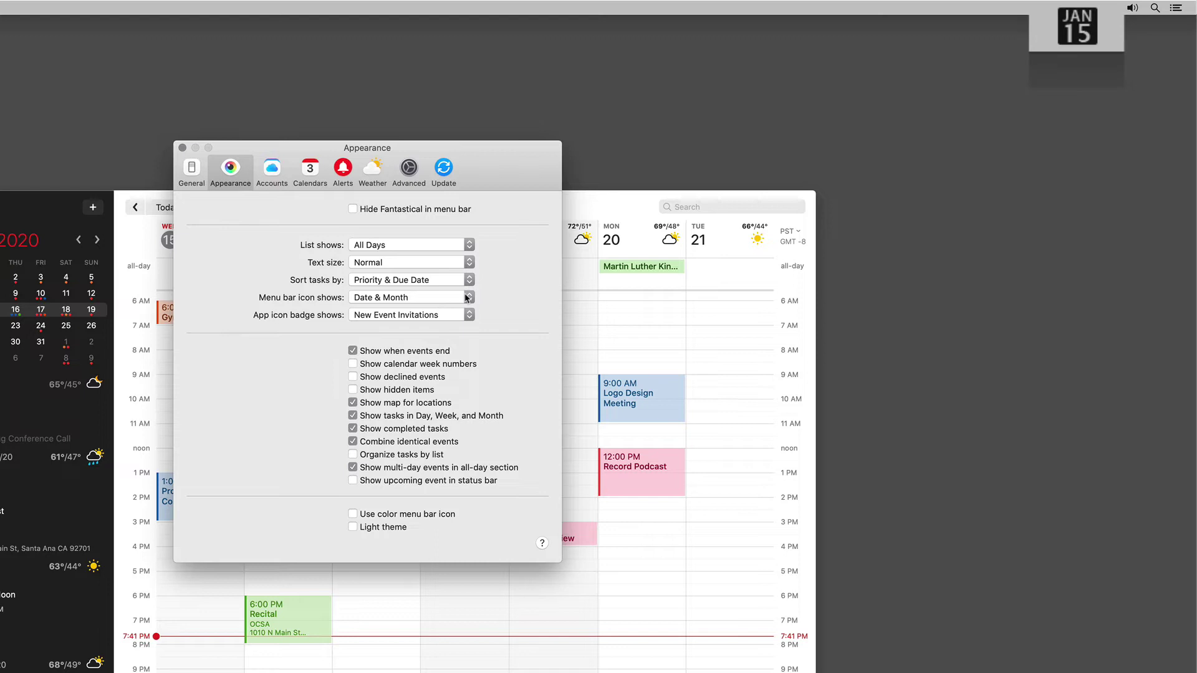
{"action": "left_click", "coordinate": [465, 298]}
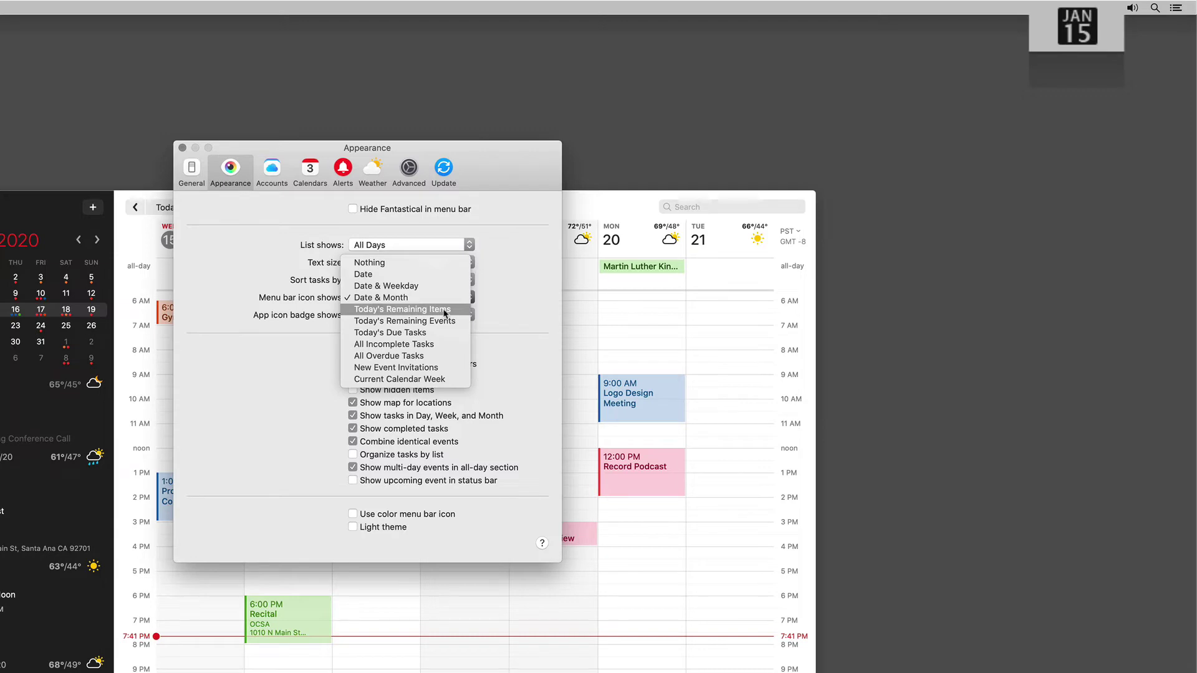
{"action": "left_click", "coordinate": [549, 299]}
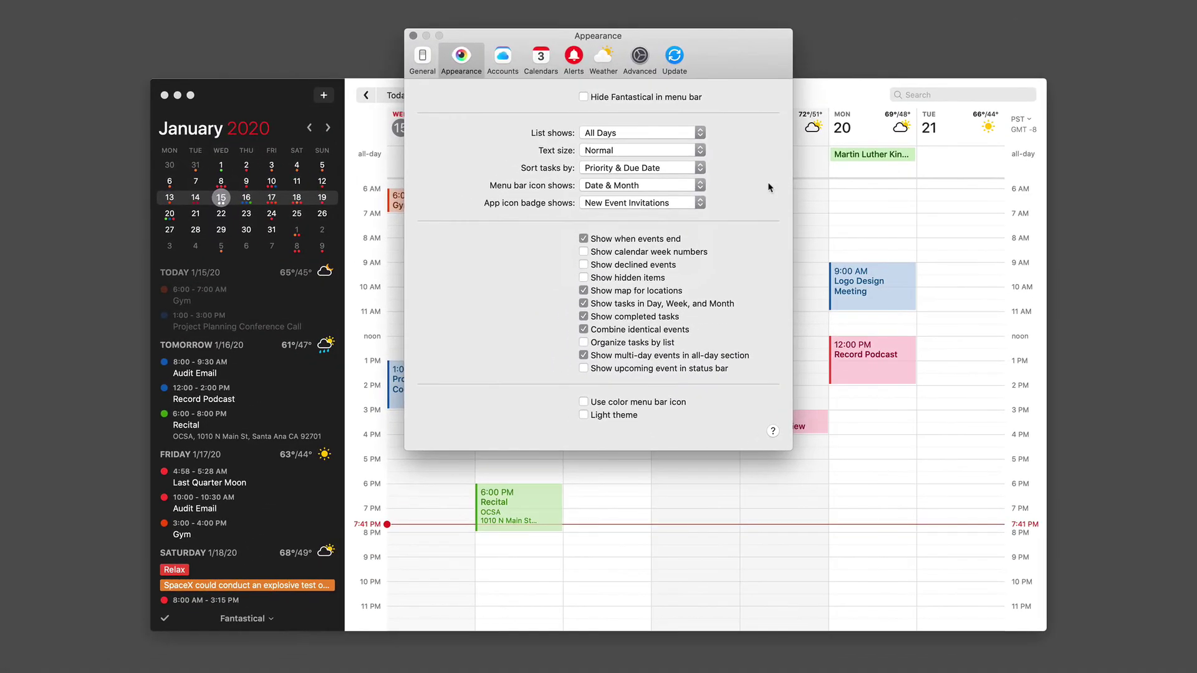
Change the app icon badge from New Event Invitations to Nothing.
{"action": "left_click", "coordinate": [702, 206]}
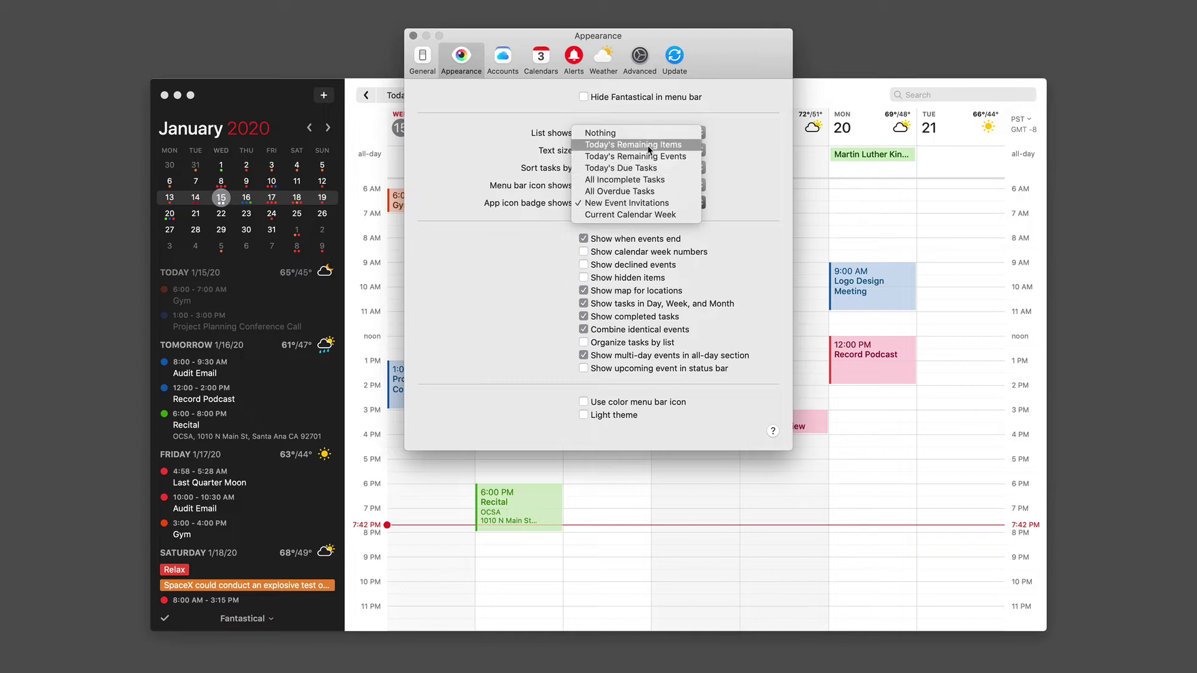
{"action": "left_click", "coordinate": [648, 136]}
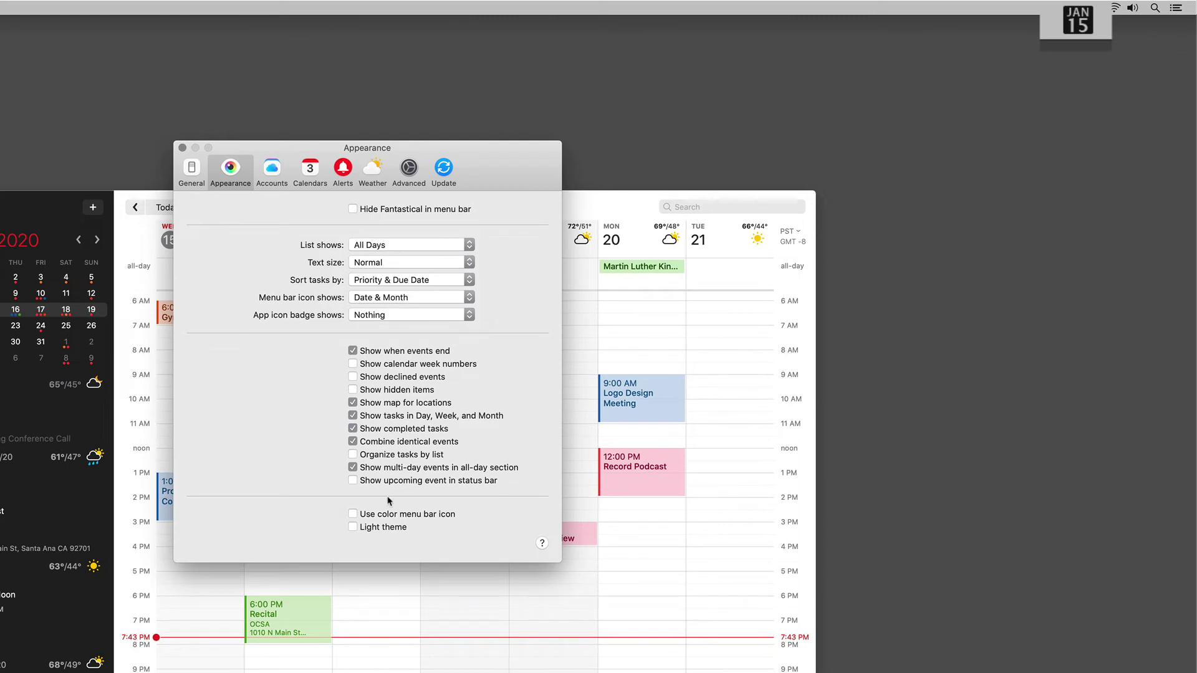
Try the colour menu bar icon and light theme, turn both off, and open Accounts.
{"action": "left_click", "coordinate": [353, 514]}
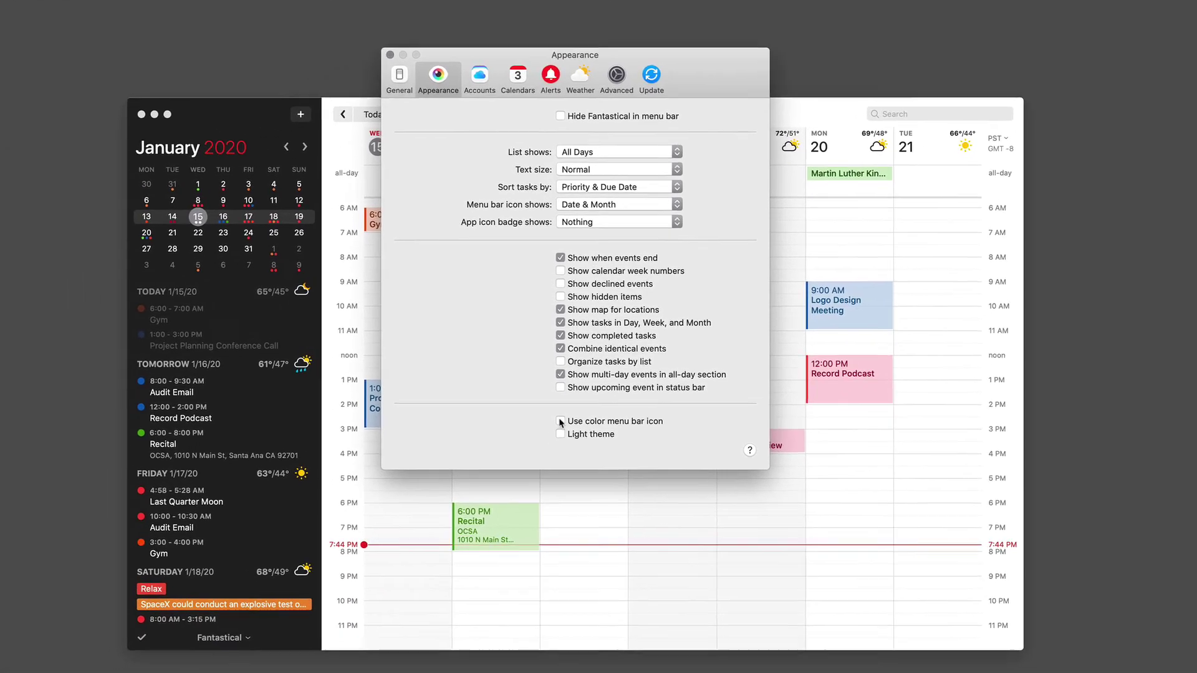
{"action": "left_click", "coordinate": [353, 514]}
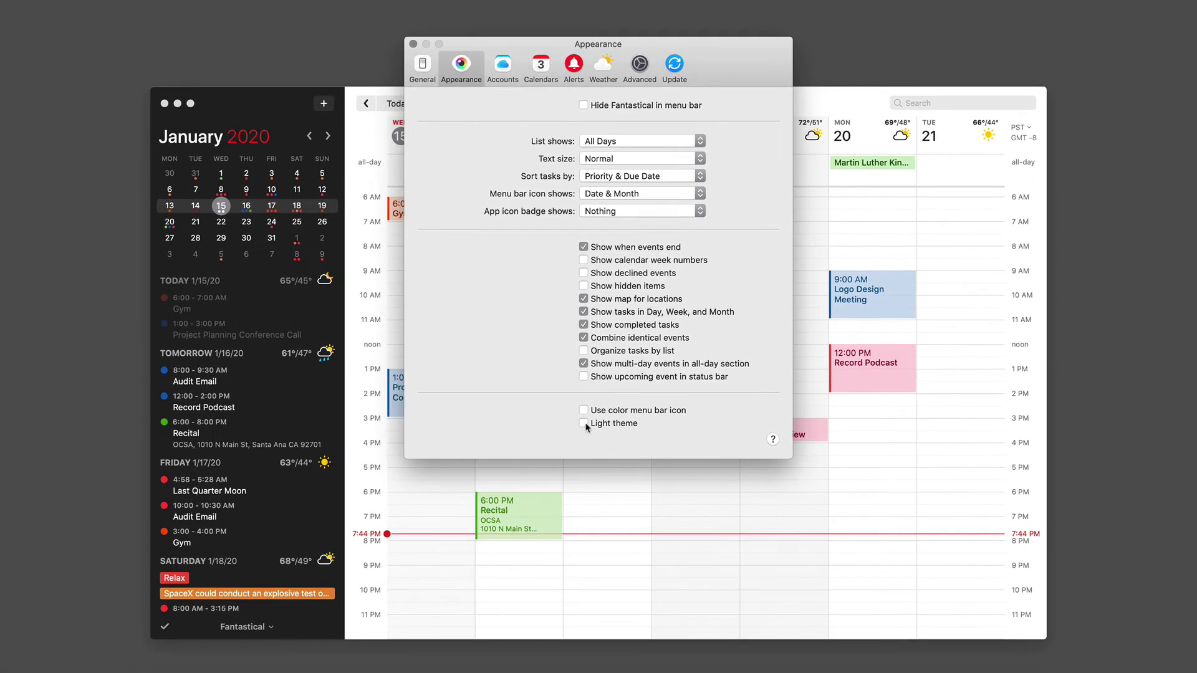
{"action": "left_click", "coordinate": [584, 424]}
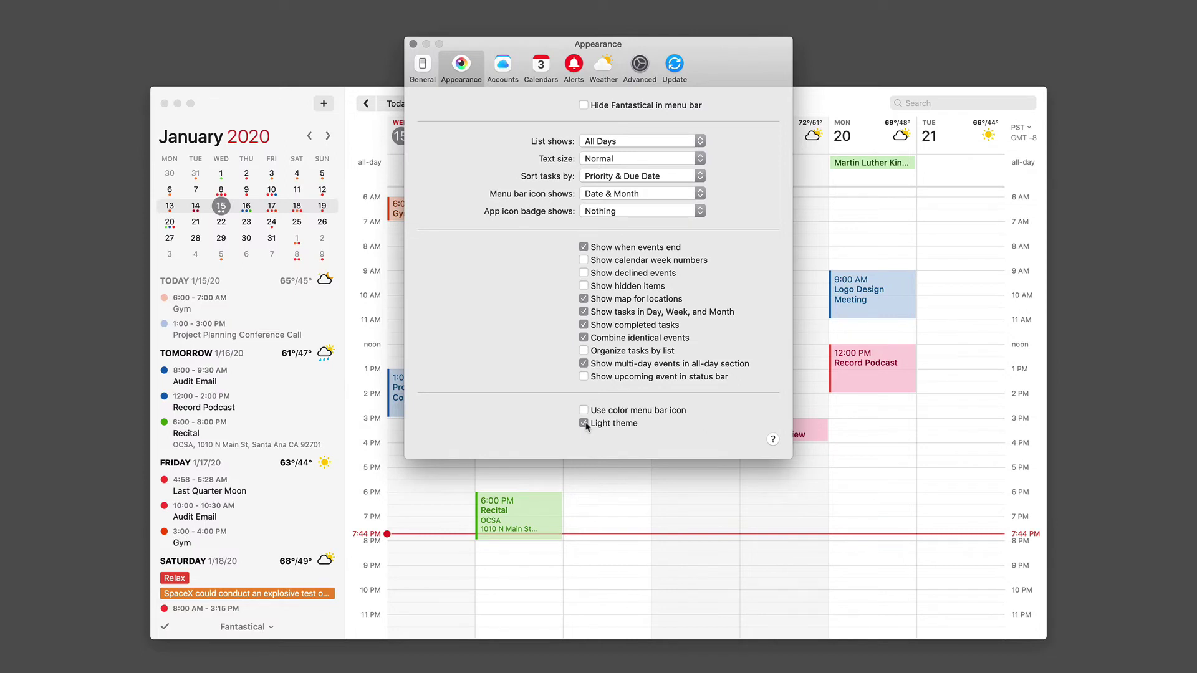
{"action": "left_click", "coordinate": [584, 424]}
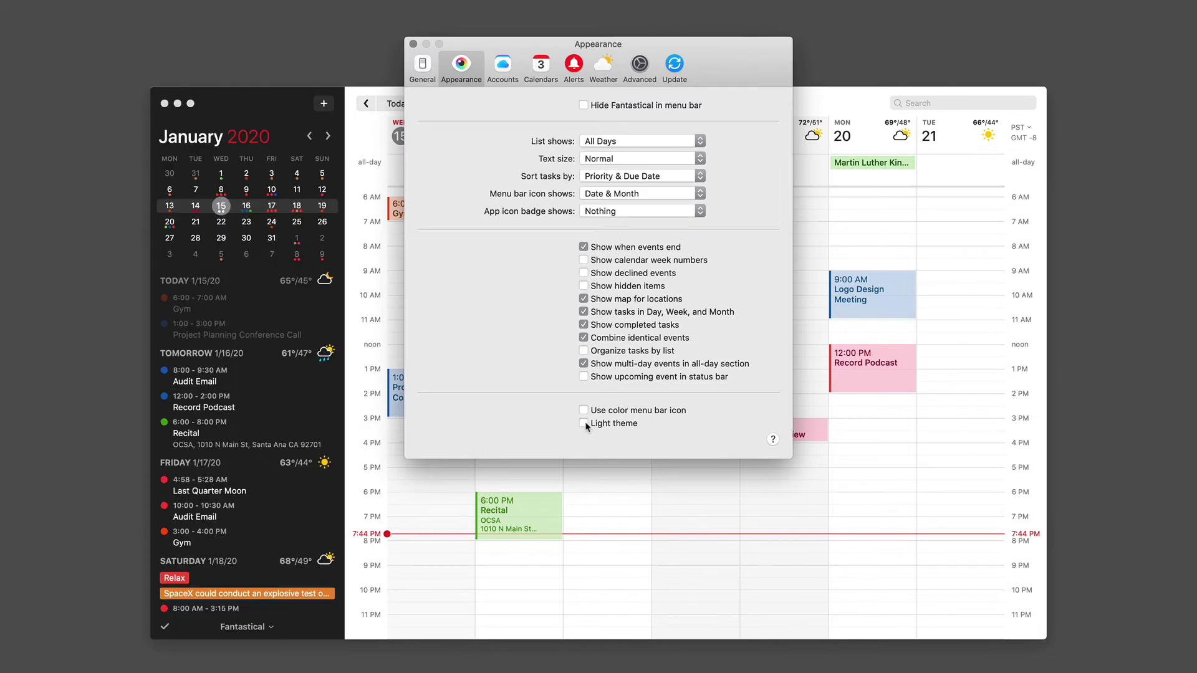
{"action": "left_click", "coordinate": [492, 73]}
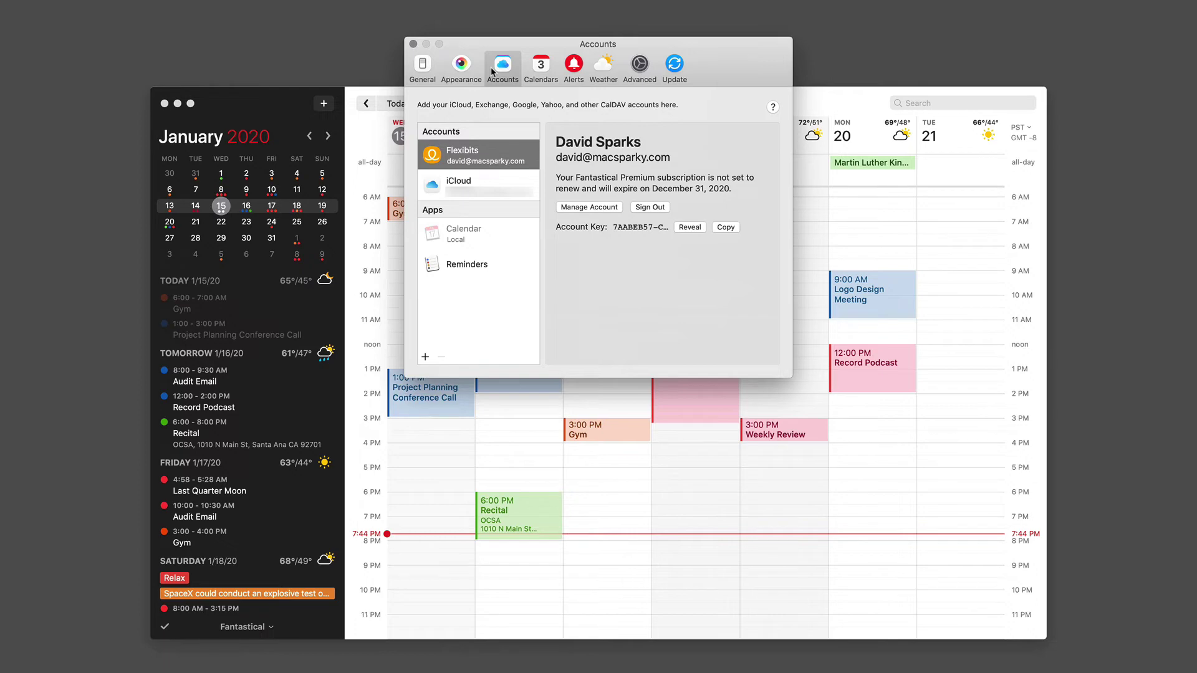
Switch to the Calendars pane to view the calendar sets and included calendars.
{"action": "left_click", "coordinate": [543, 72]}
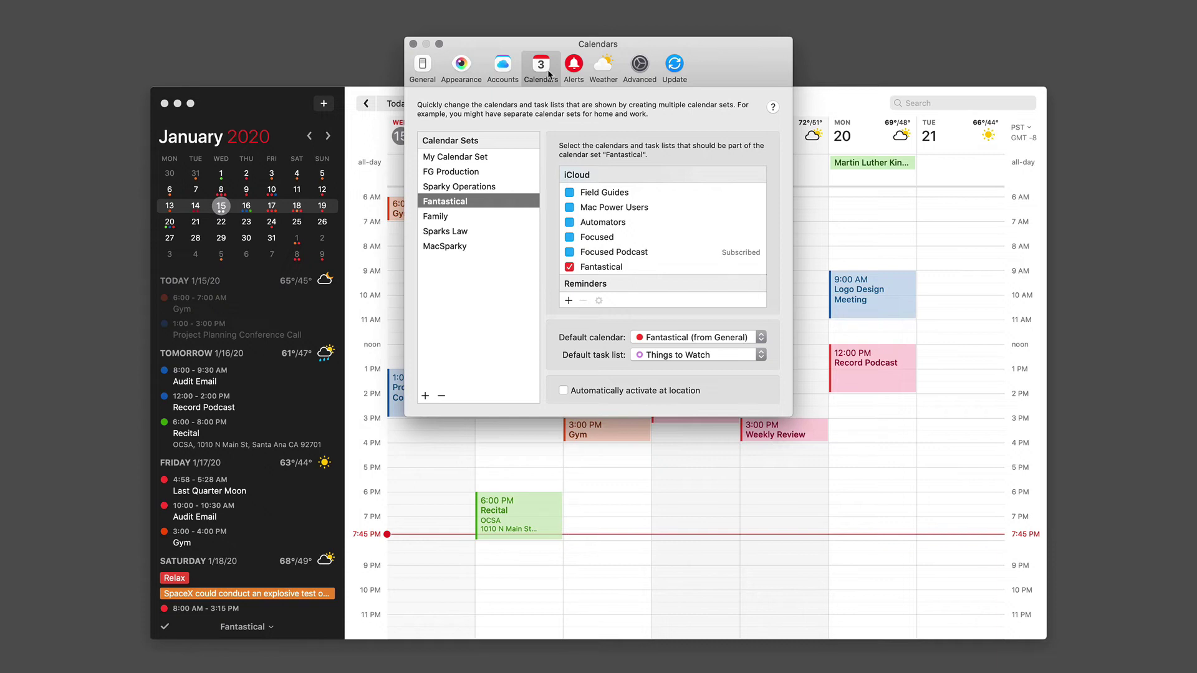
Switch to the Alerts pane to see time-to-leave and default alert settings.
{"action": "left_click", "coordinate": [571, 71]}
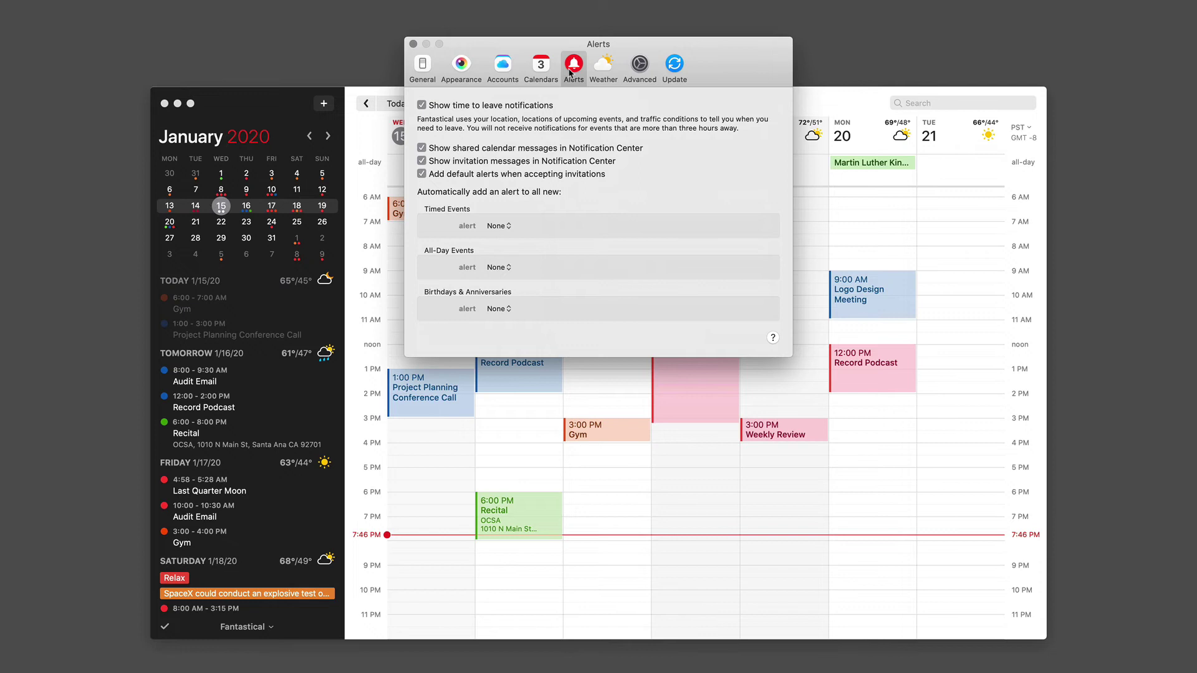
Show the Weather preferences, with weather on for the current location, Lake Forest, CA.
{"action": "left_click", "coordinate": [596, 73]}
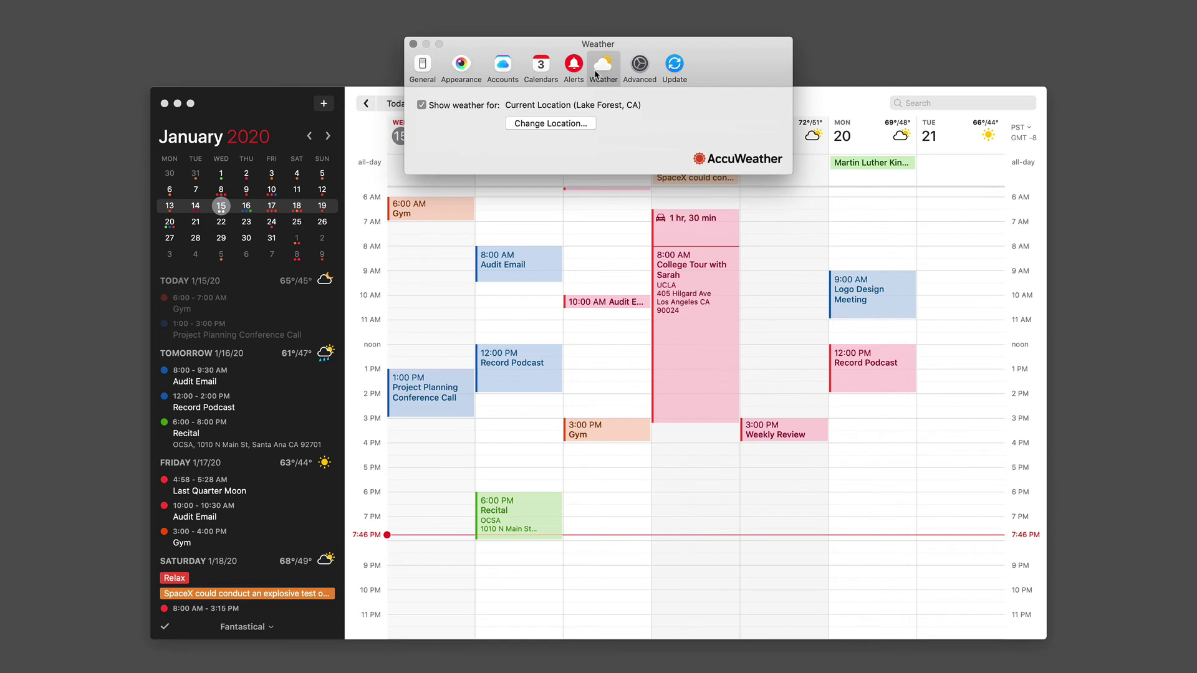
In Advanced preferences, check the map app options and keep Apple Maps for opening locations.
{"action": "left_click", "coordinate": [639, 66]}
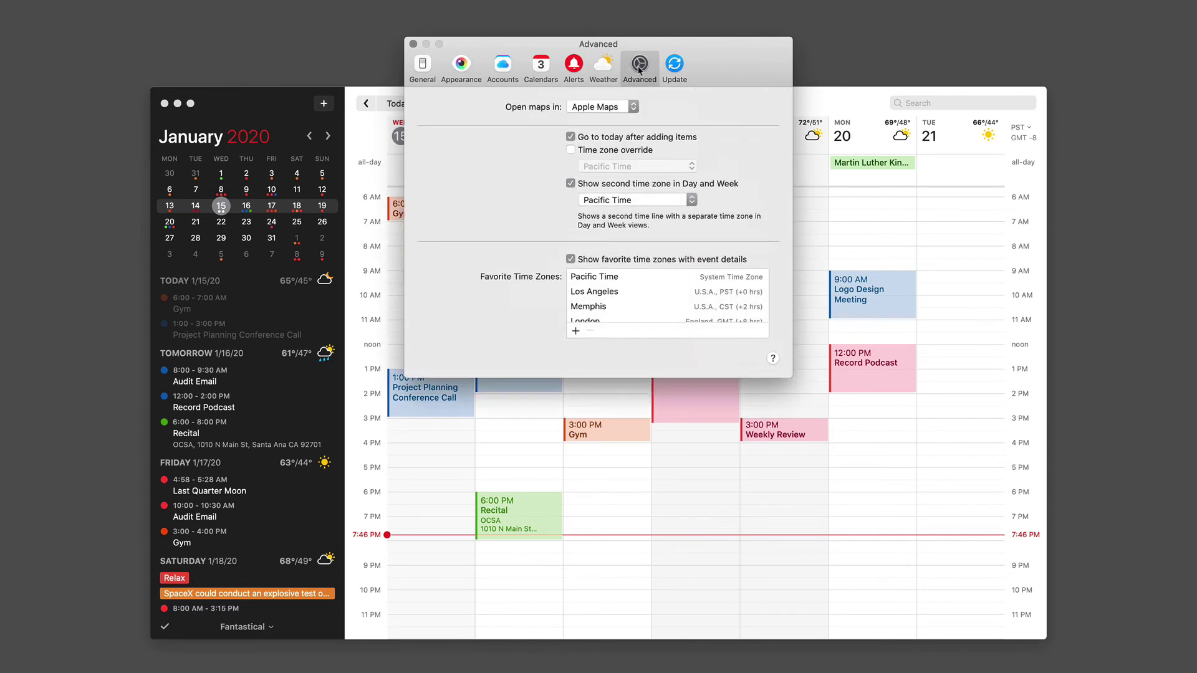
{"action": "left_click", "coordinate": [634, 108]}
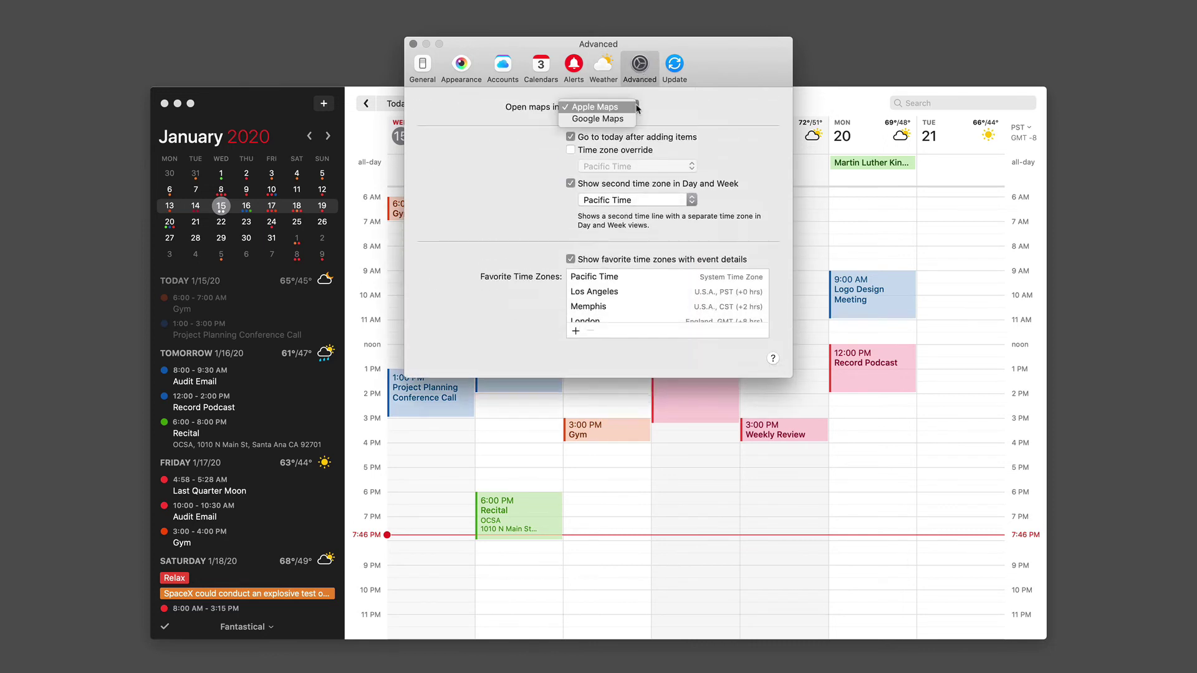
{"action": "left_click", "coordinate": [714, 113]}
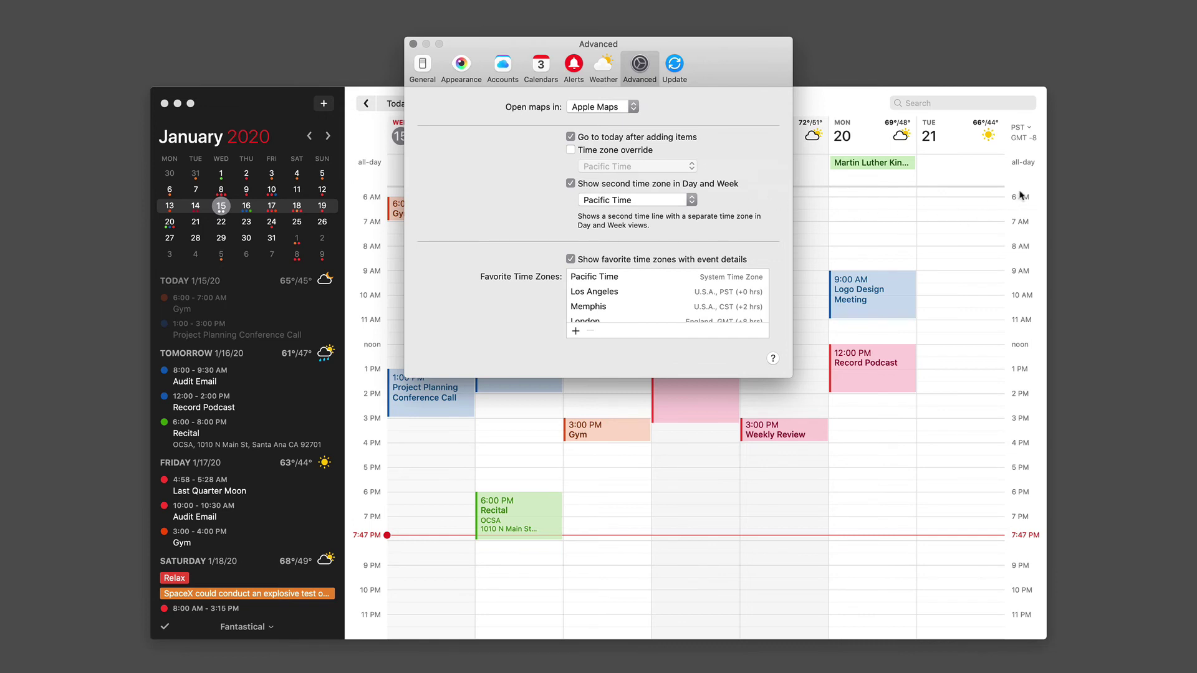
Toggle the second time zone off and on, browse Favorite Time Zones, then show Update preferences.
{"action": "left_click", "coordinate": [571, 184]}
{"action": "left_click", "coordinate": [570, 183]}
{"action": "scroll", "coordinate": [624, 289], "scroll_direction": "down", "scroll_amount": 1}
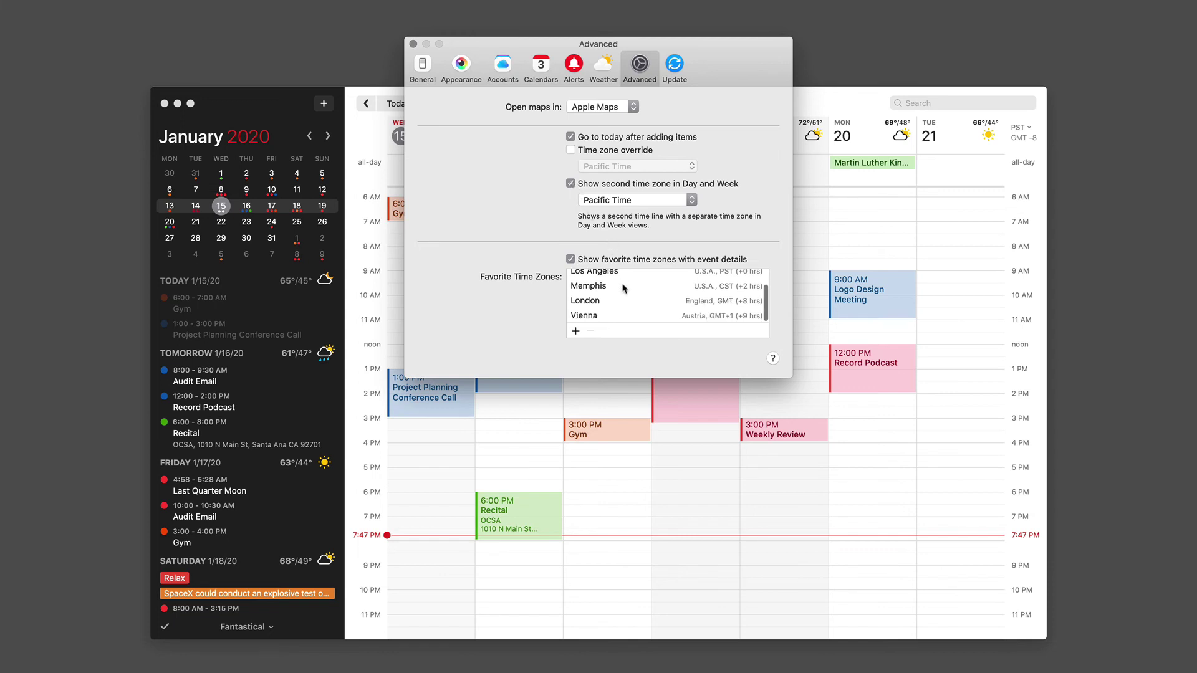
{"action": "scroll", "coordinate": [625, 288], "scroll_direction": "up", "scroll_amount": 1}
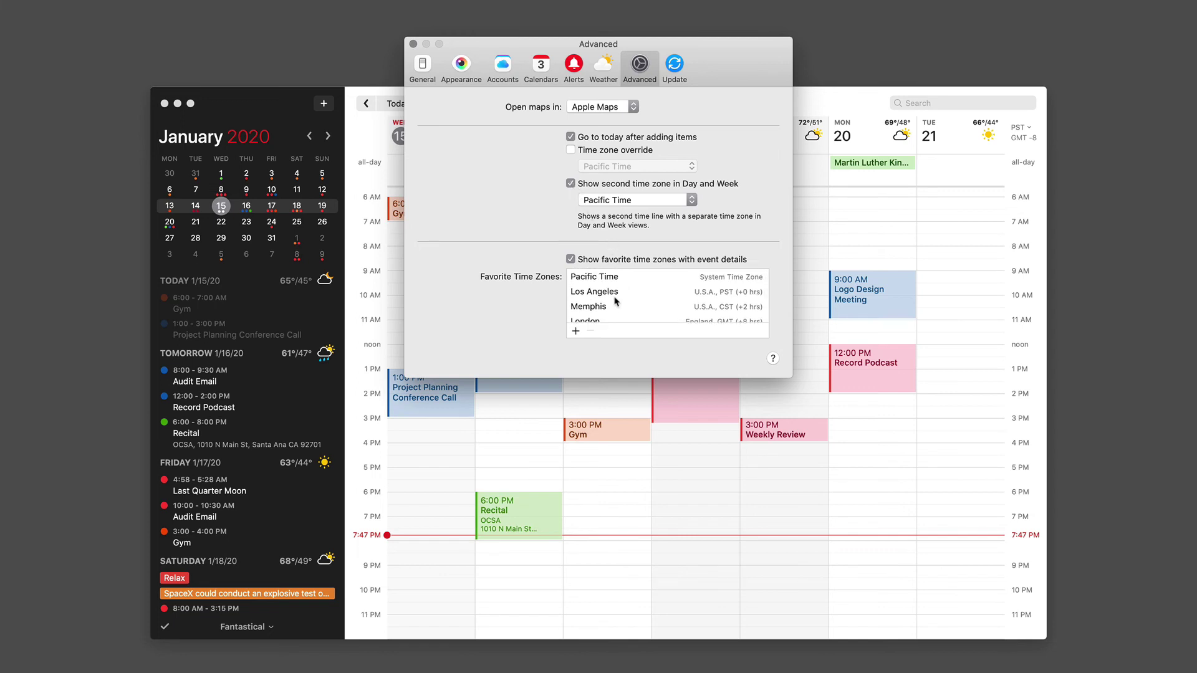
{"action": "scroll", "coordinate": [611, 284], "scroll_direction": "down", "scroll_amount": 1}
{"action": "scroll", "coordinate": [610, 284], "scroll_direction": "down", "scroll_amount": 1}
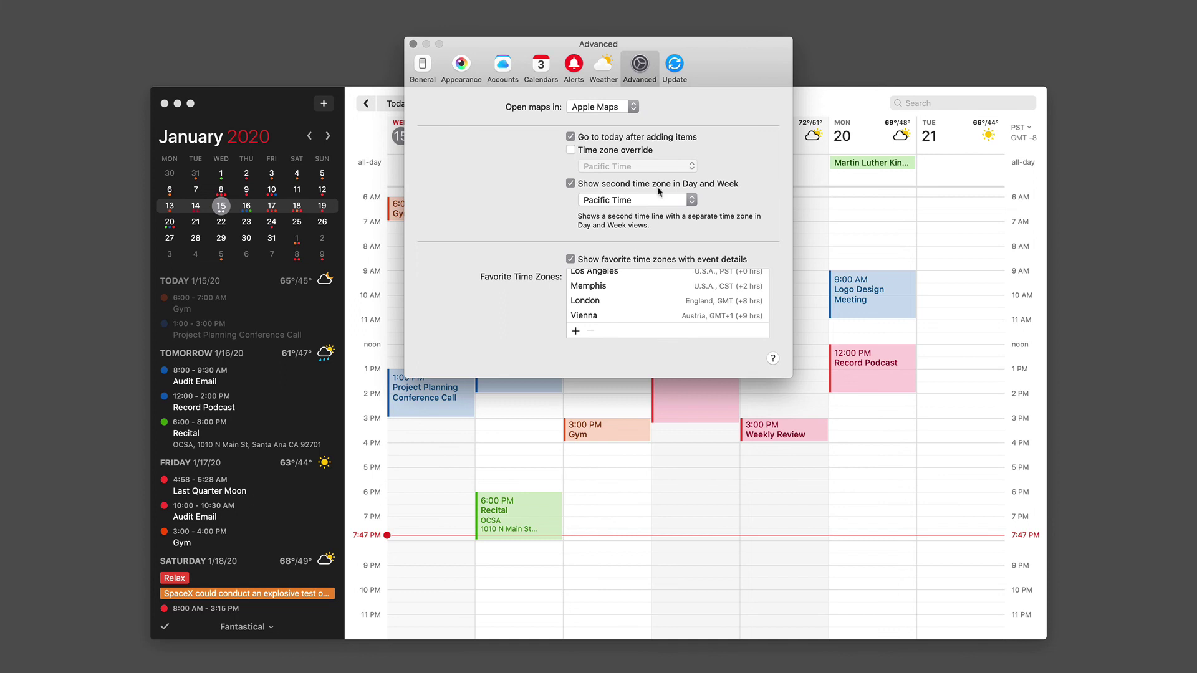
{"action": "left_click", "coordinate": [675, 67]}
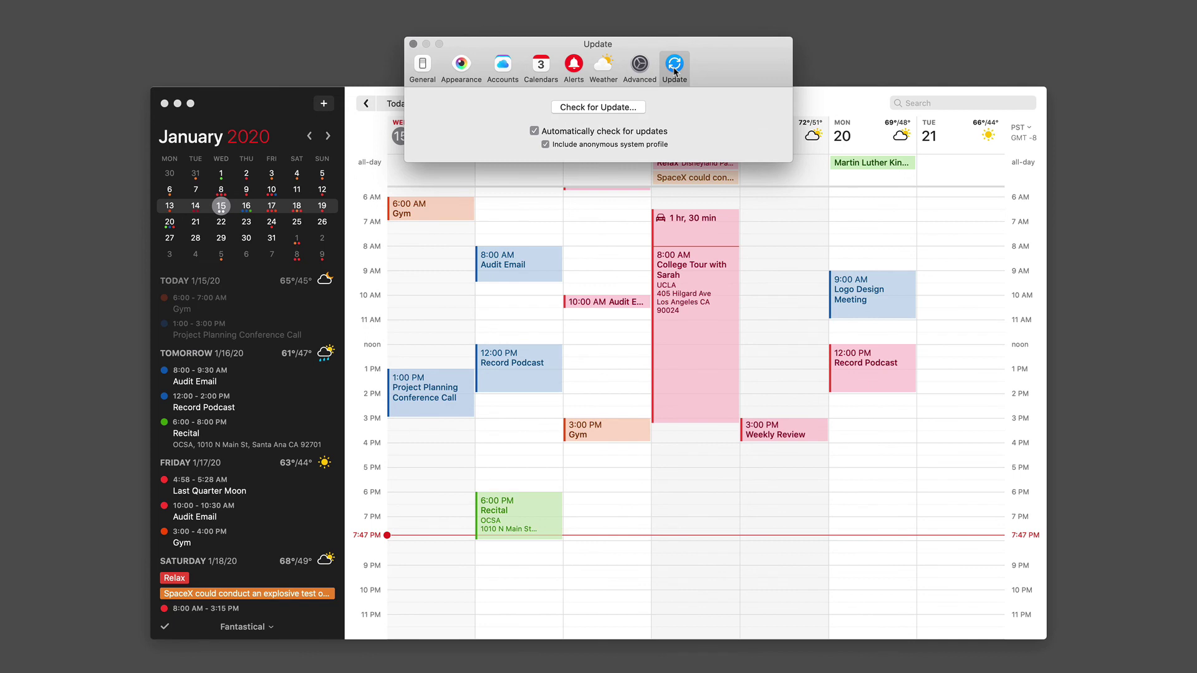